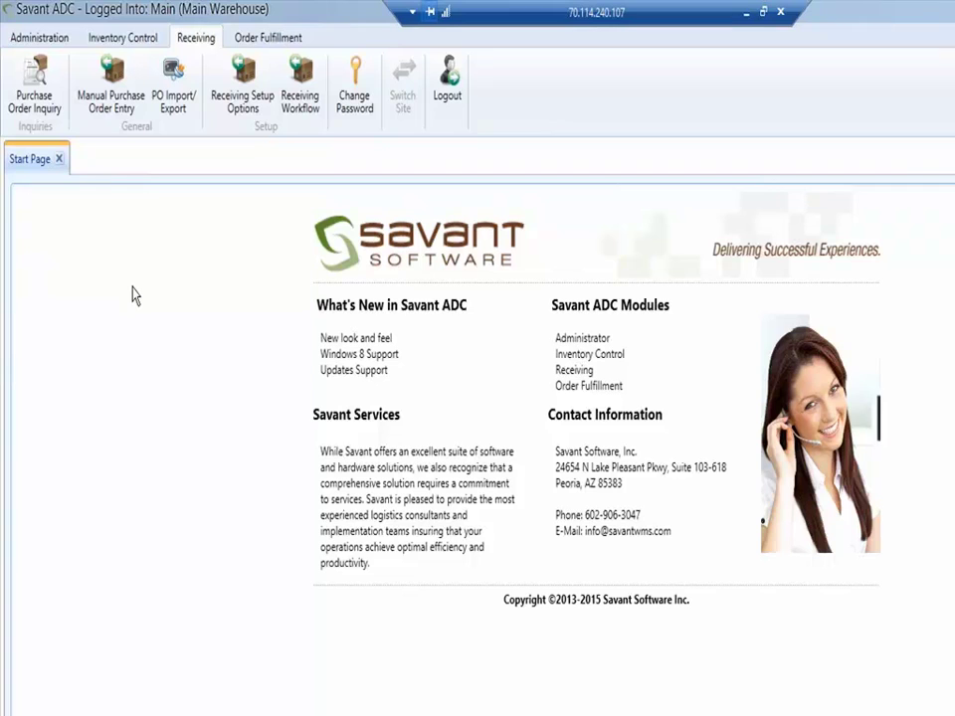
Open Purchase Order Inquiry and examine the existing purchase orders, including vendors and statuses, in the PO number lookup.
left_click(22, 67)
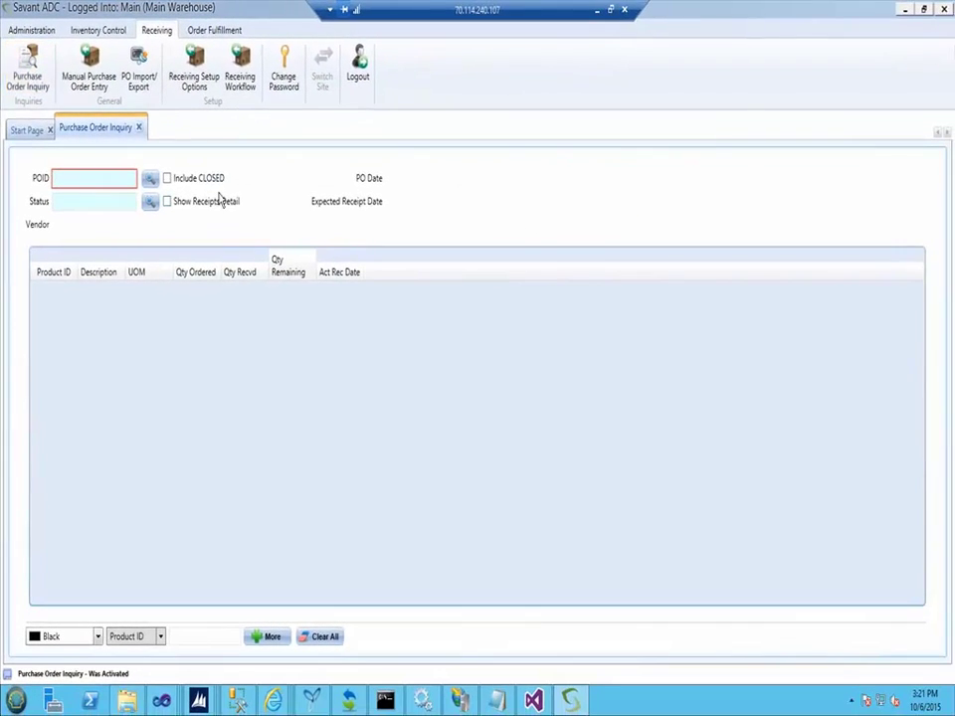
left_click(149, 178)
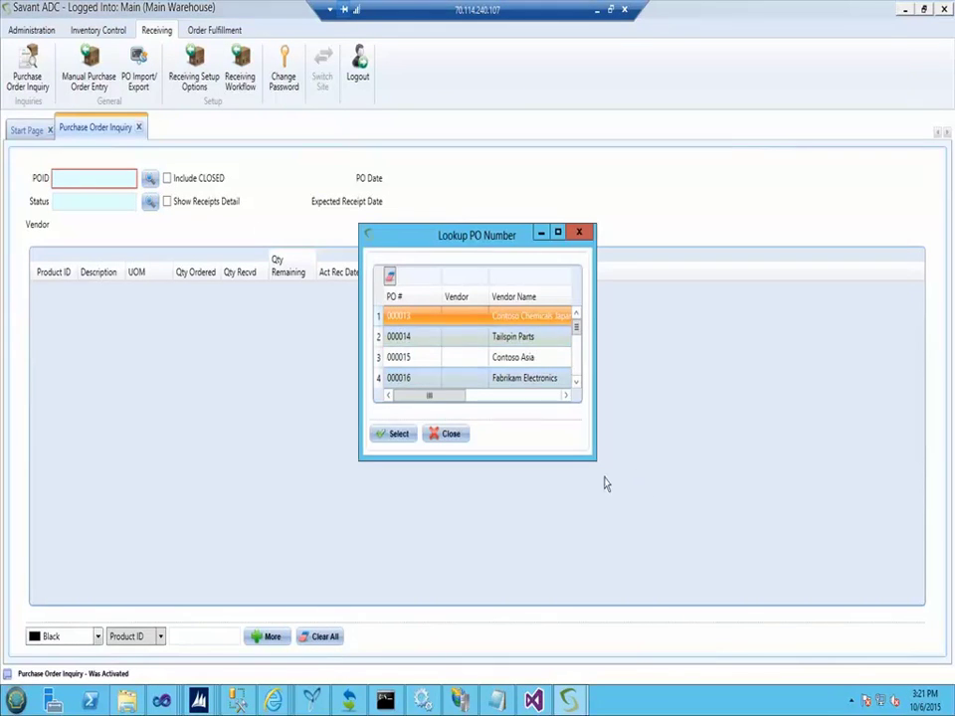
left_click_drag(608, 511, 656, 626)
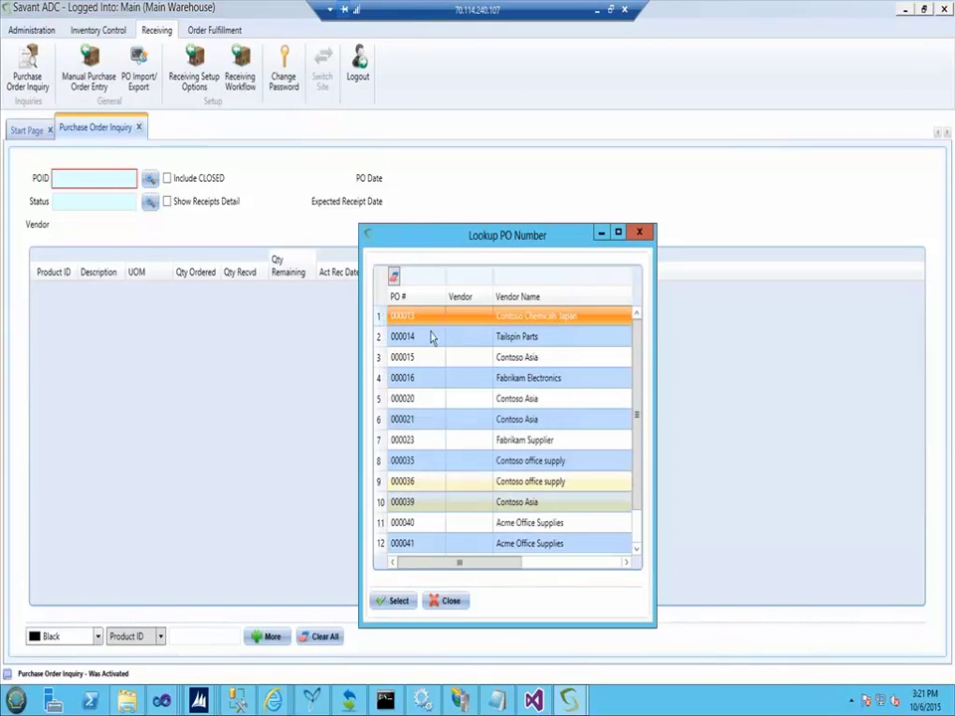
scroll(429, 497, "down", 1)
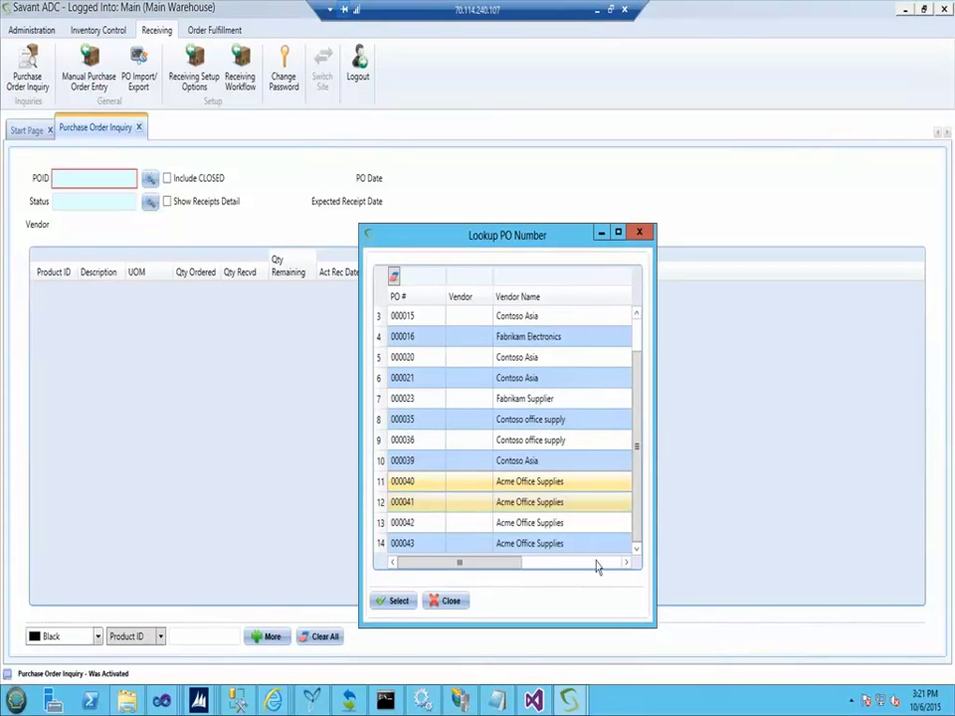
left_click_drag(455, 563, 513, 564)
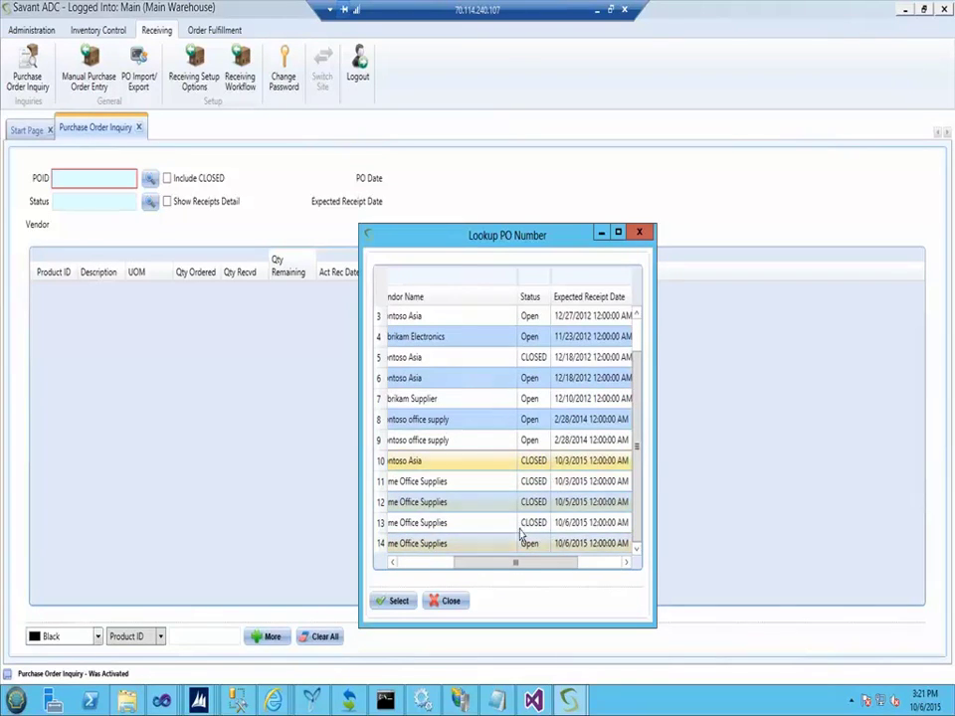
left_click(403, 564)
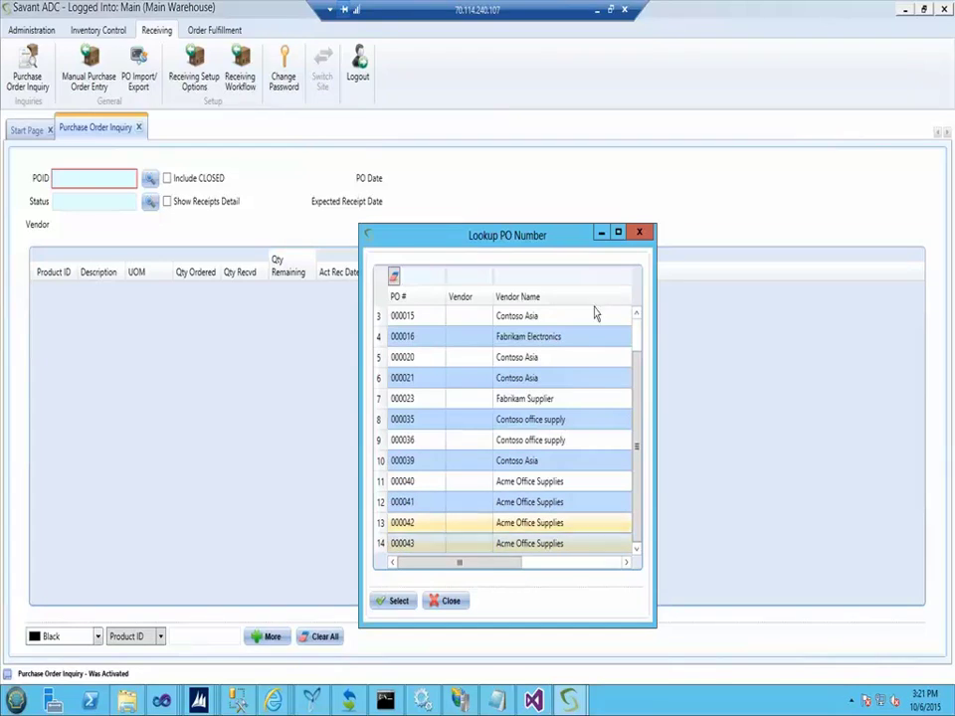
left_click(641, 234)
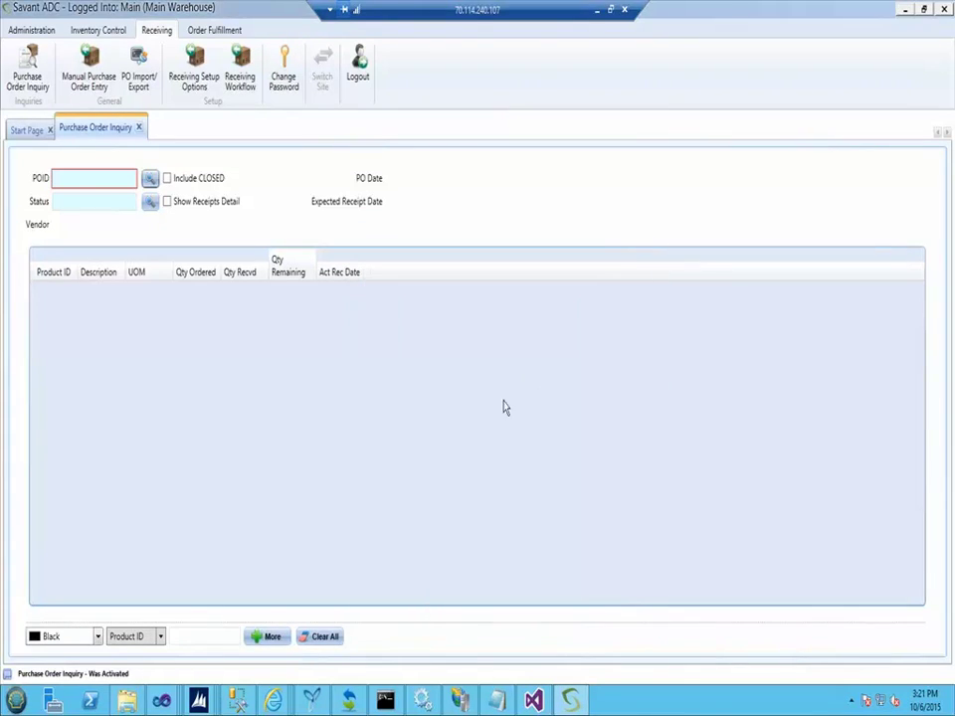
Switch to the Dynamics AX purchase order window and create a new purchase order for vendor Acme Office Supplies.
mouse_move(202, 702)
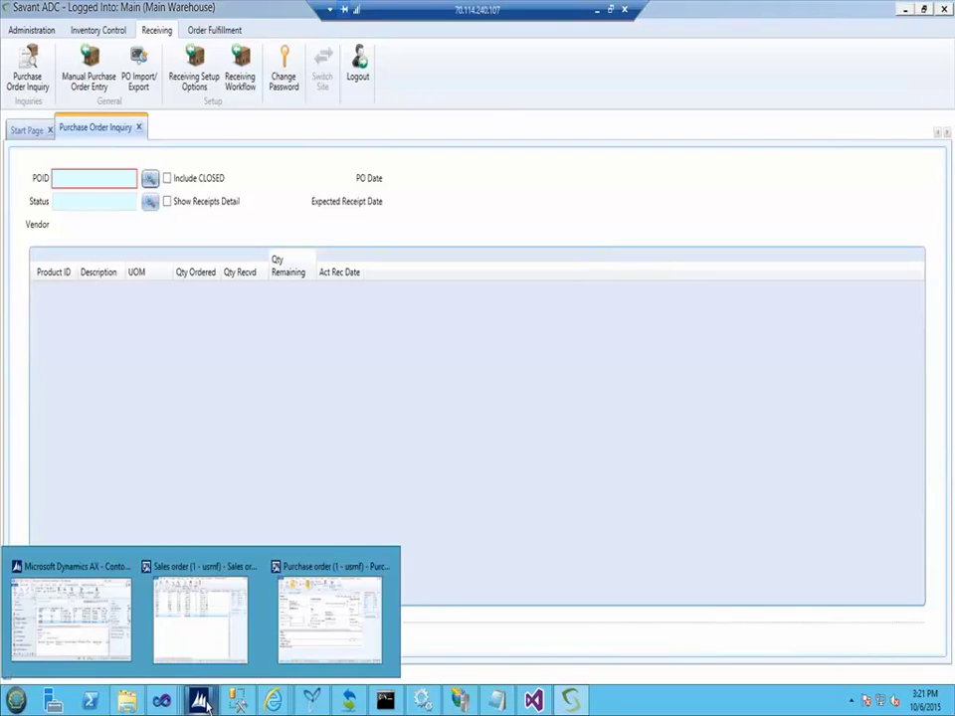
left_click(319, 603)
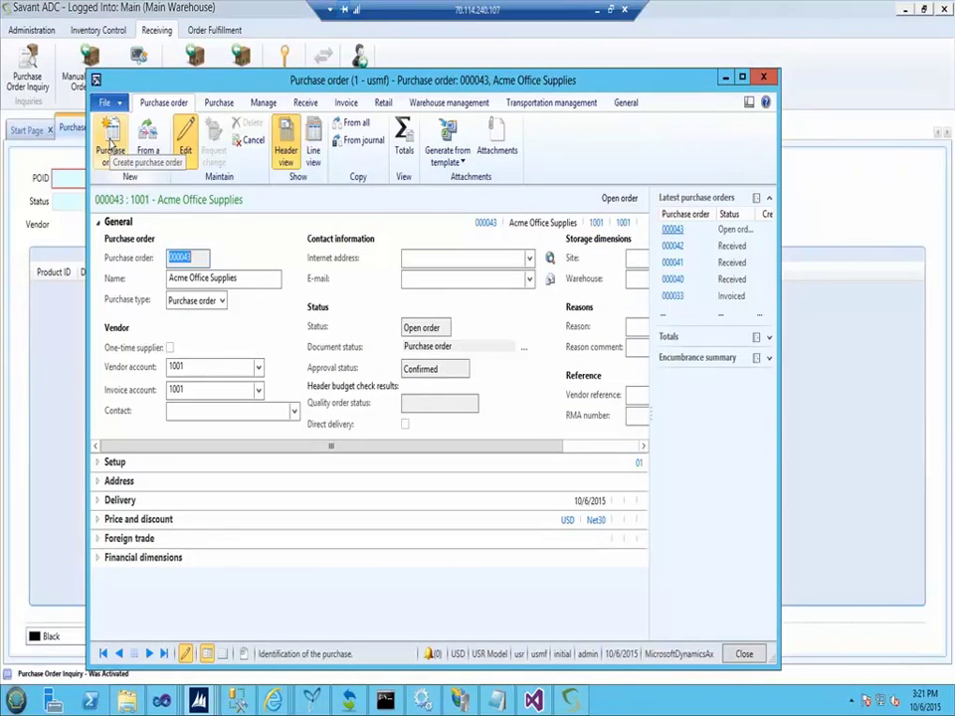
left_click(111, 147)
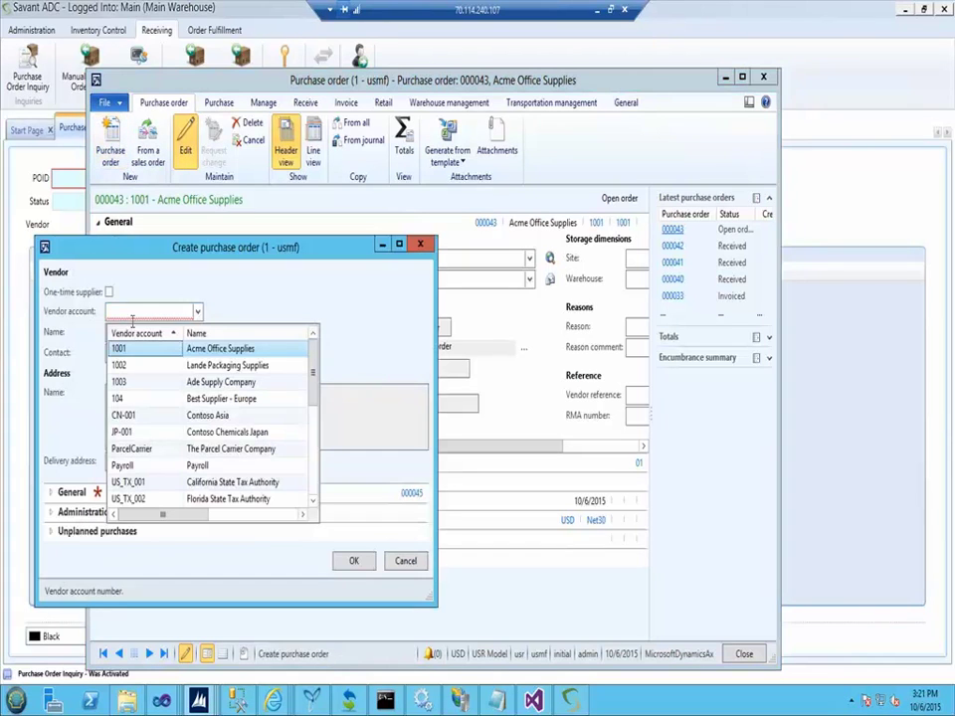
left_click(127, 350)
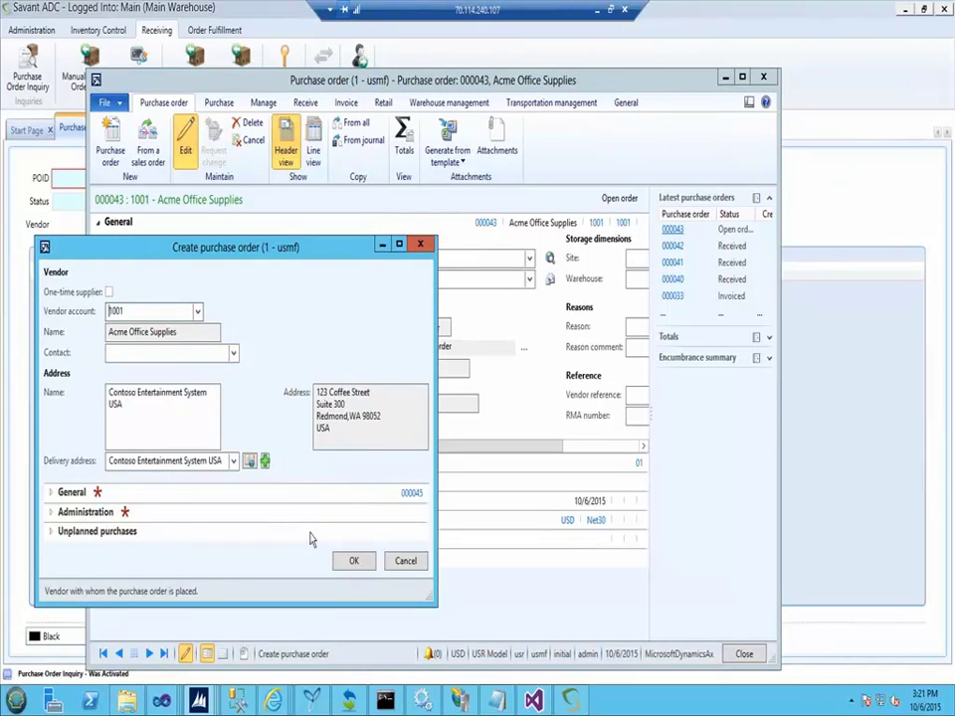
left_click(358, 562)
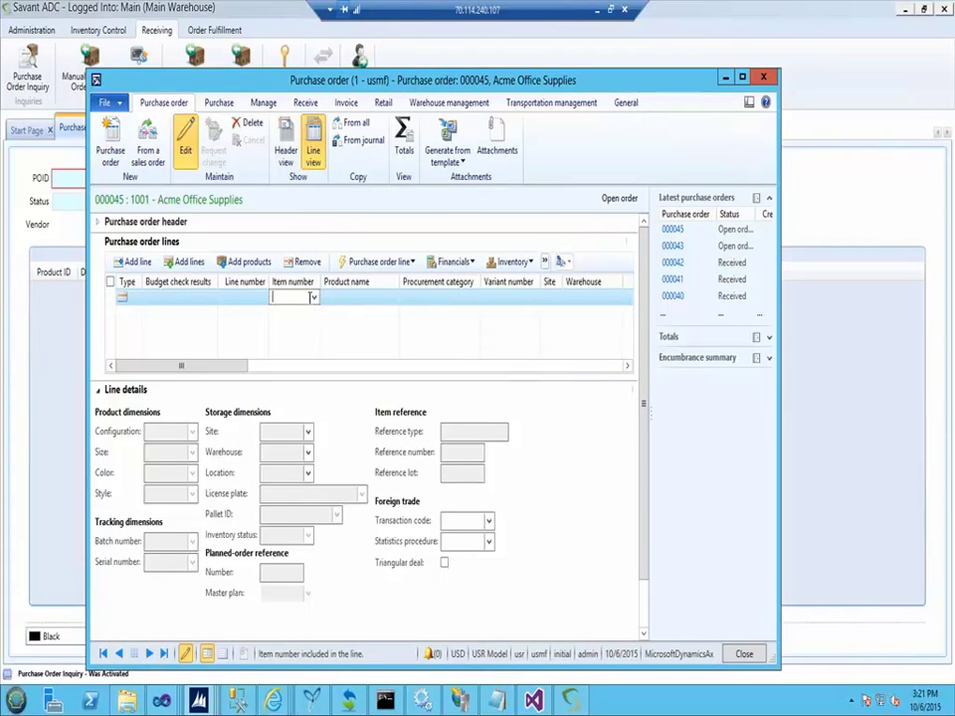
Enter item number P0002 on the first purchase order line.
left_click(314, 300)
left_click(289, 297)
type("P")
key("Tab")
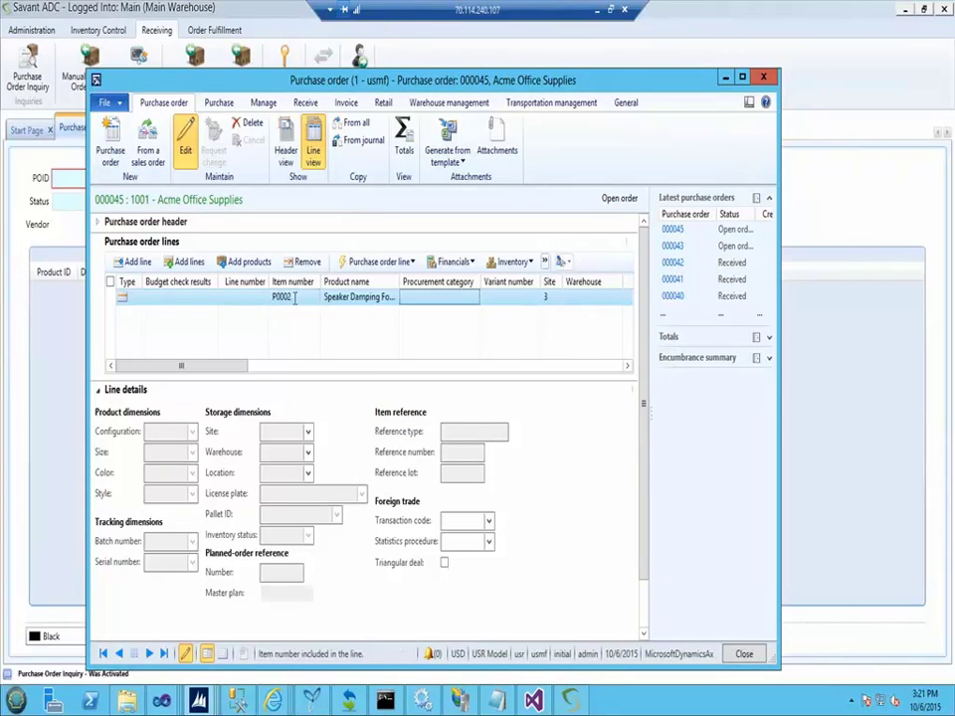
key("Tab")
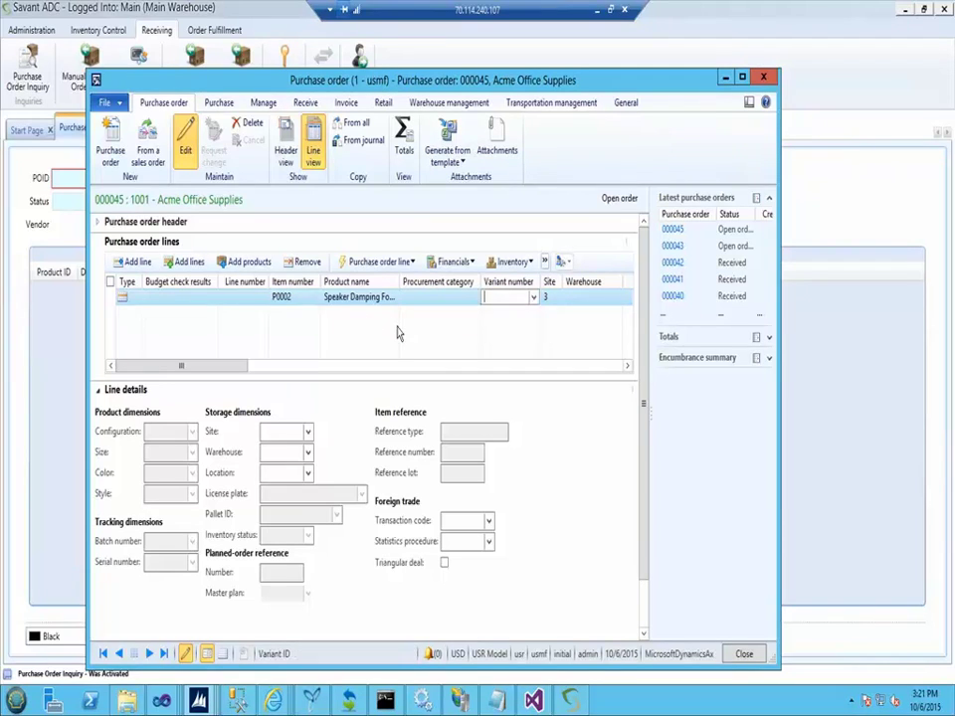
Set the P0002 line's warehouse to 31 and its quantity to 25.
key("Tab")
key("Tab")
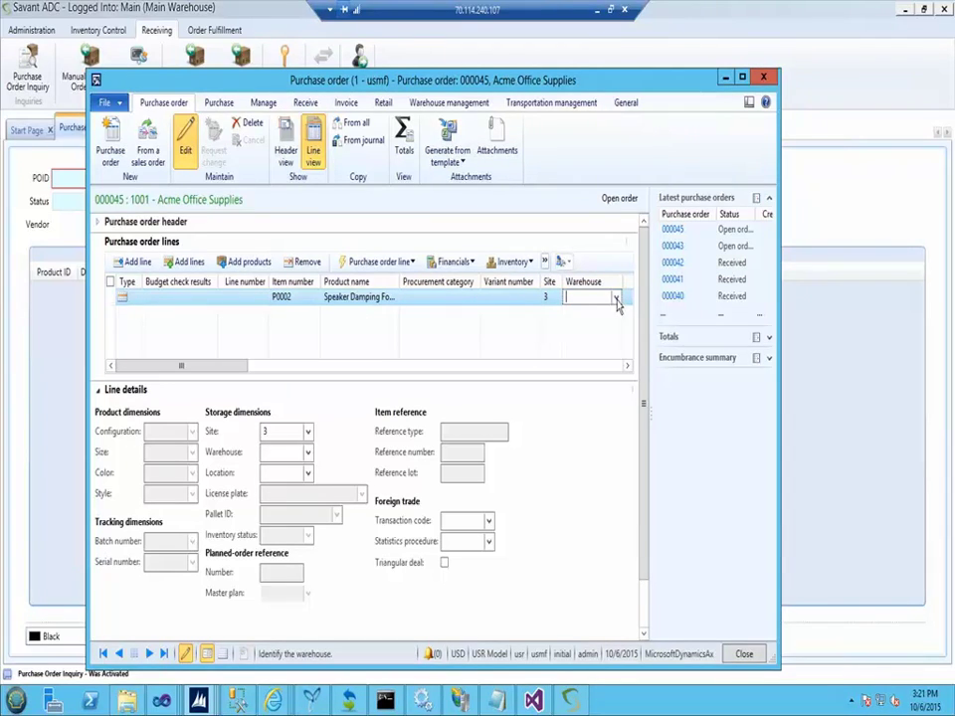
left_click(616, 297)
left_click(595, 358)
key("Tab")
key("Tab")
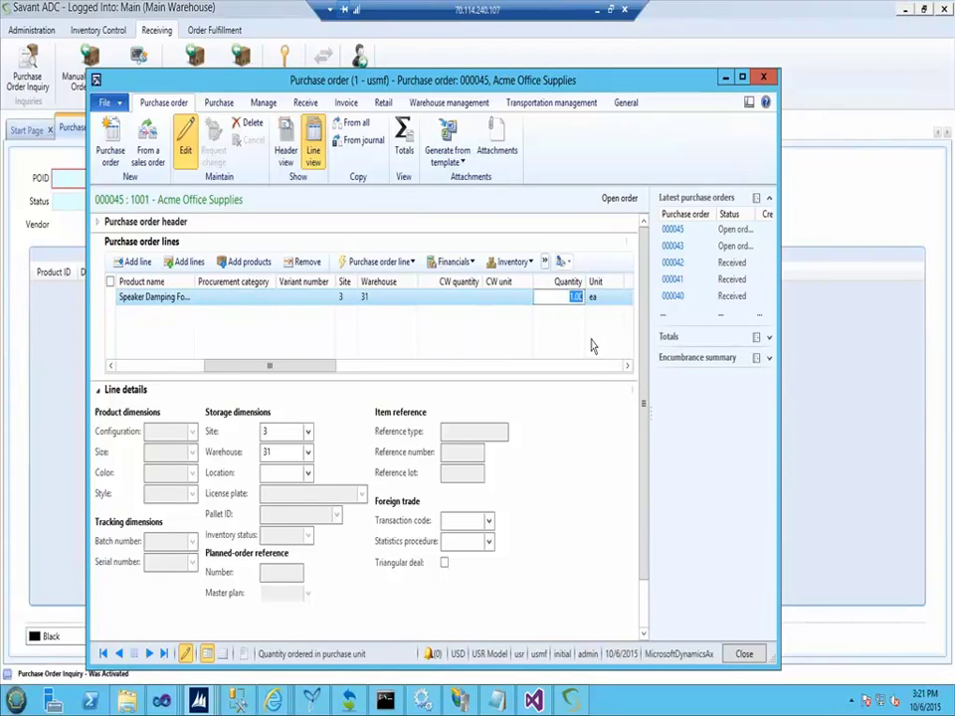
type("3")
key("Tab")
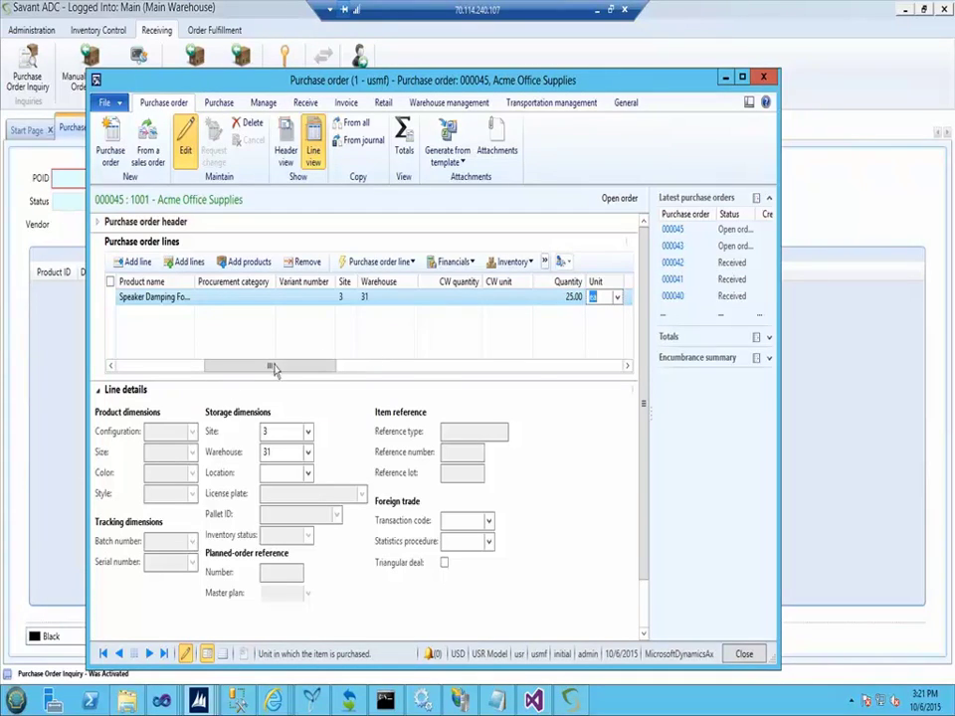
Expand the purchase order header and set the line's storage location to In_01 in the line details.
left_click(109, 394)
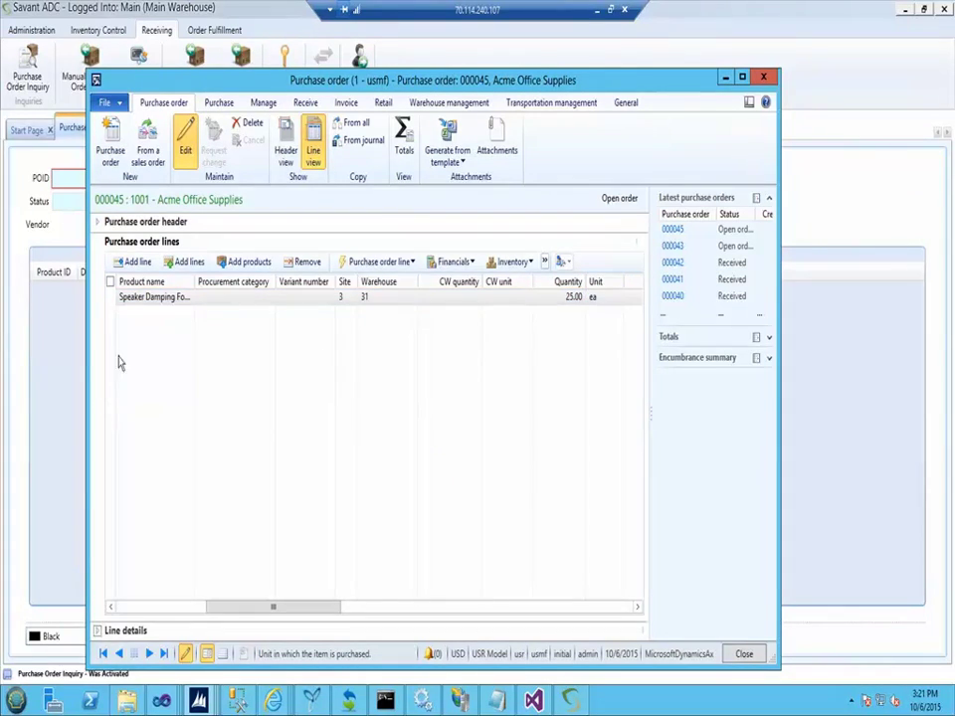
left_click(99, 223)
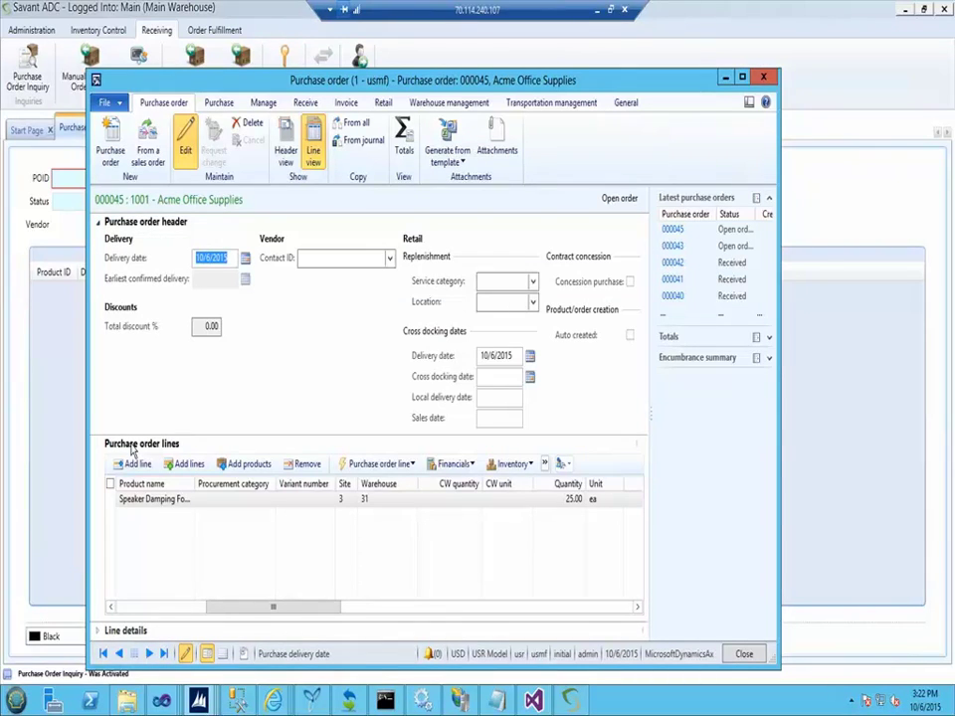
left_click(99, 631)
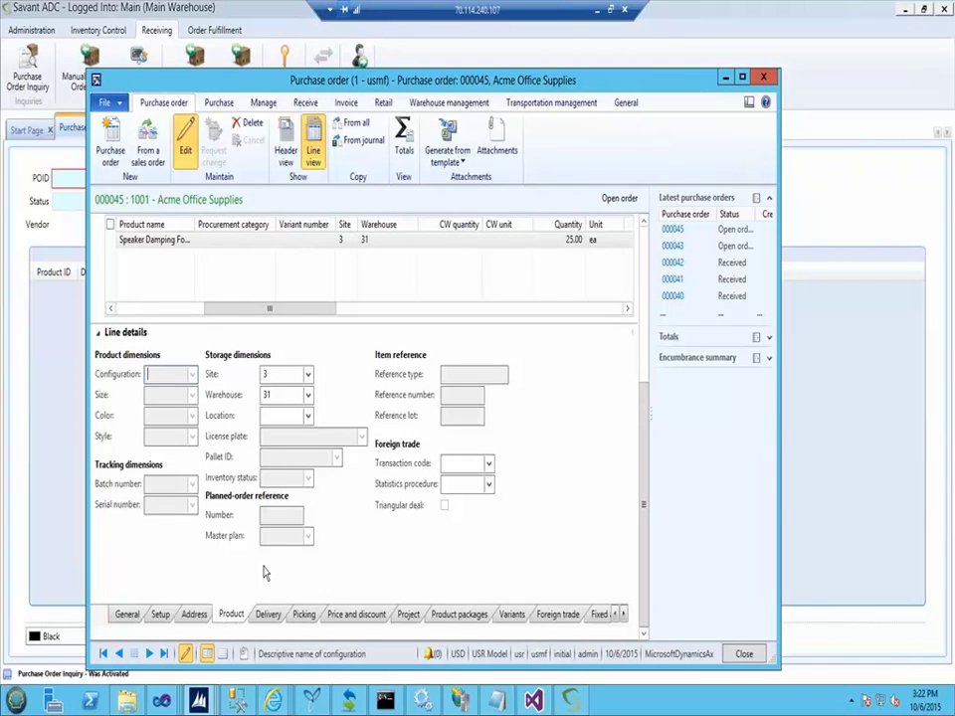
left_click(308, 416)
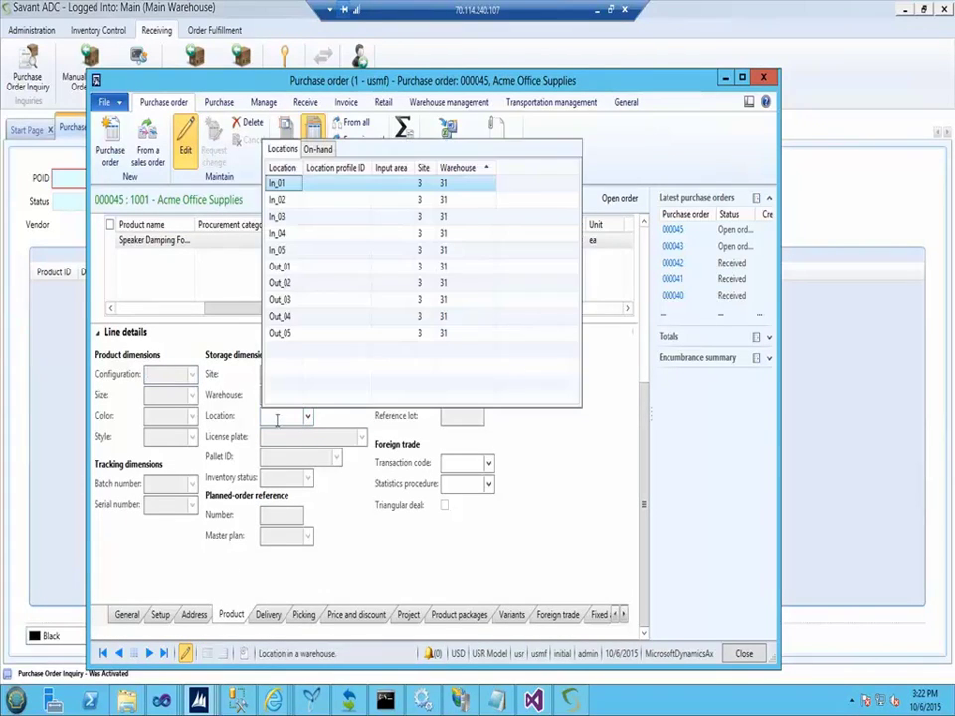
left_click(281, 187)
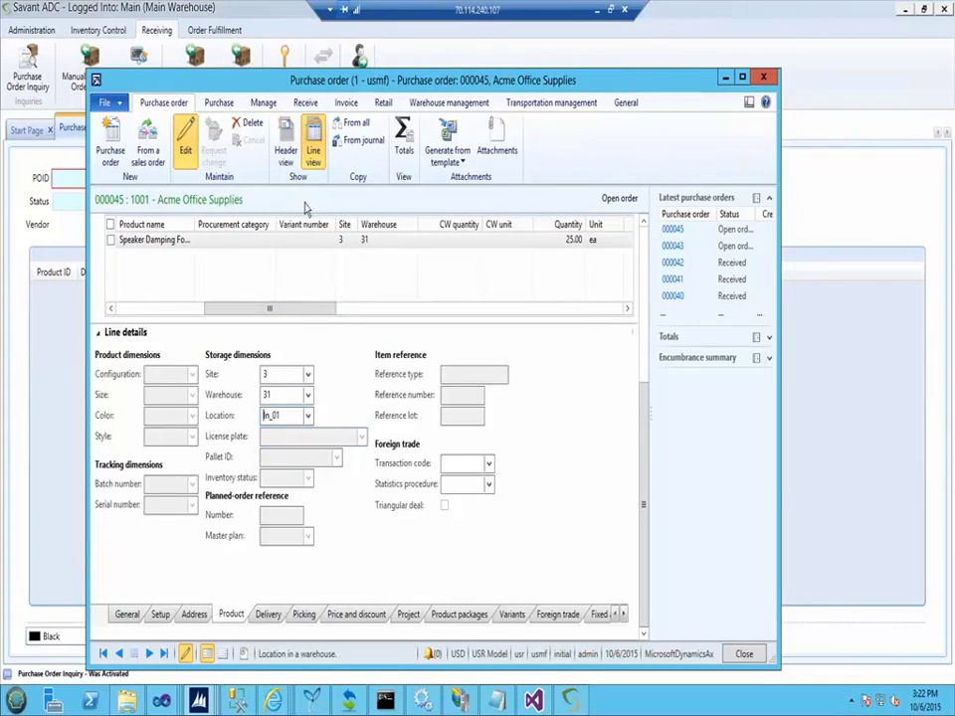
Generate and post the confirmation for the new purchase order using the ordered quantity.
left_click(220, 104)
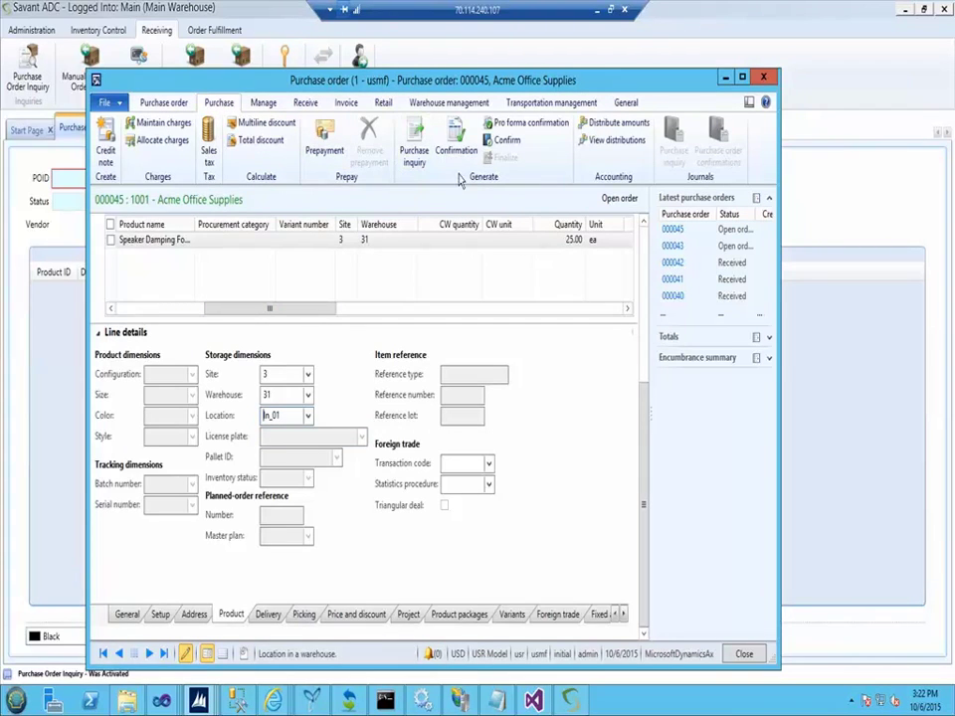
left_click(457, 140)
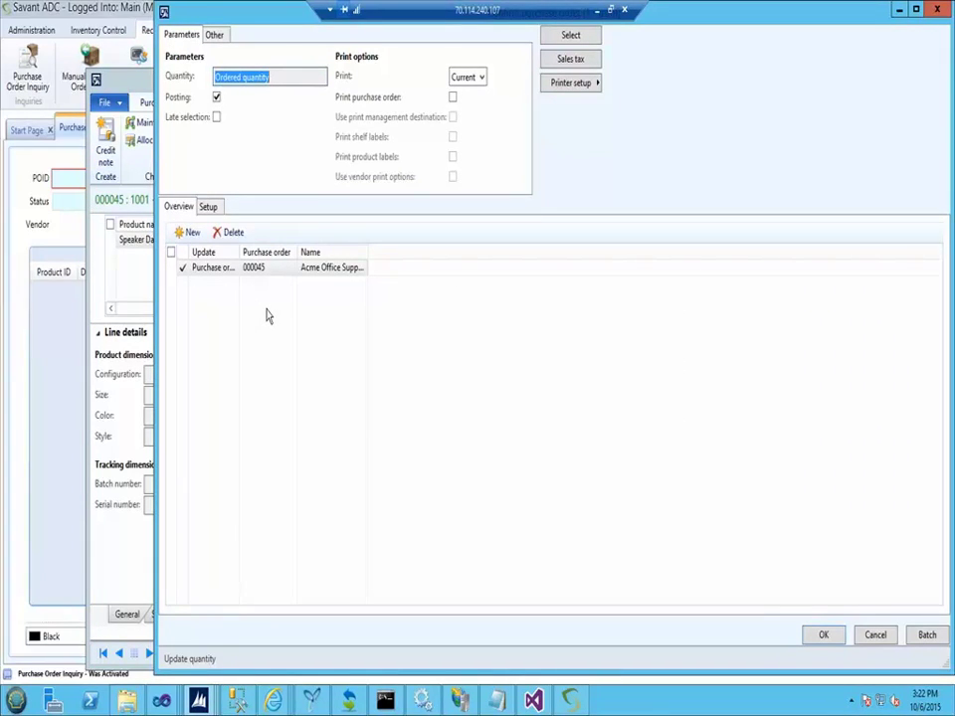
left_click(830, 635)
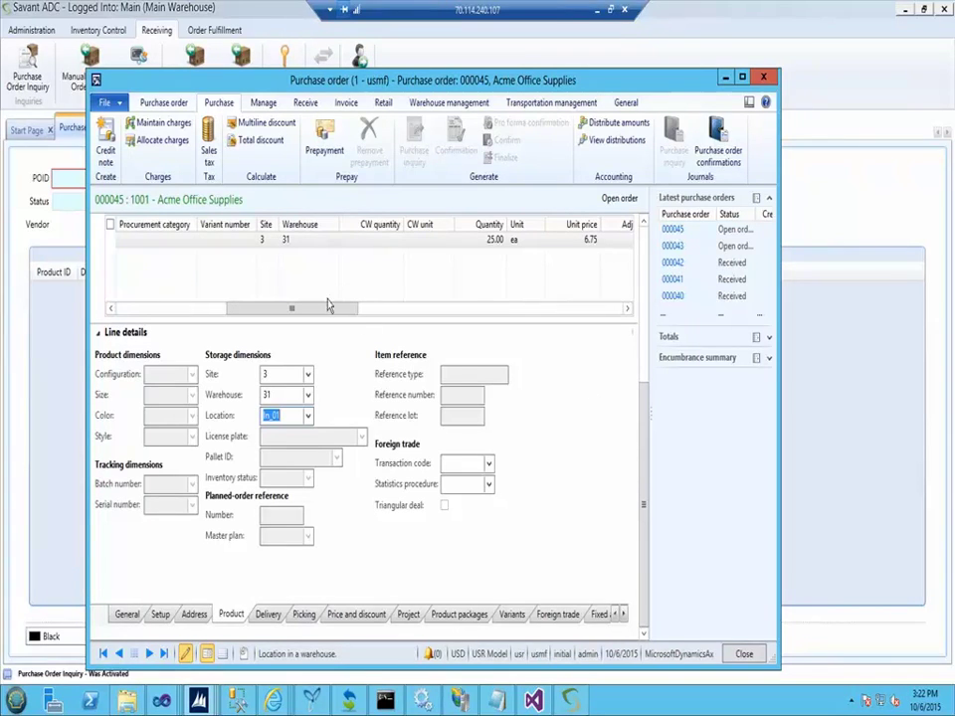
left_click(159, 103)
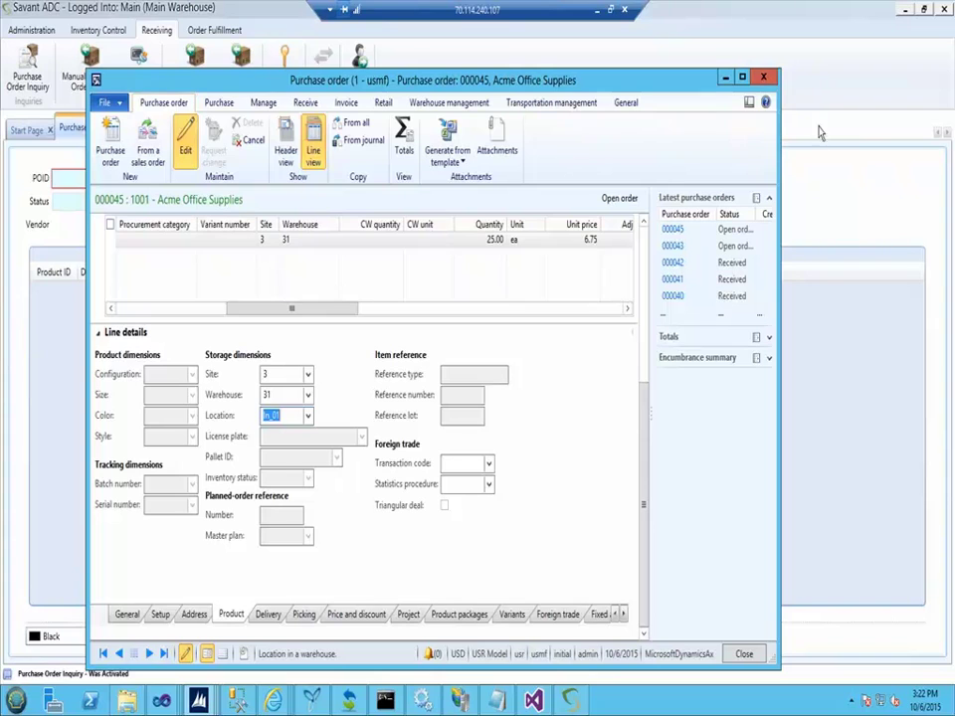
Switch back to Savant ADC and load the new Acme Office Supplies order in Purchase Order Inquiry to check its line.
left_click(749, 13)
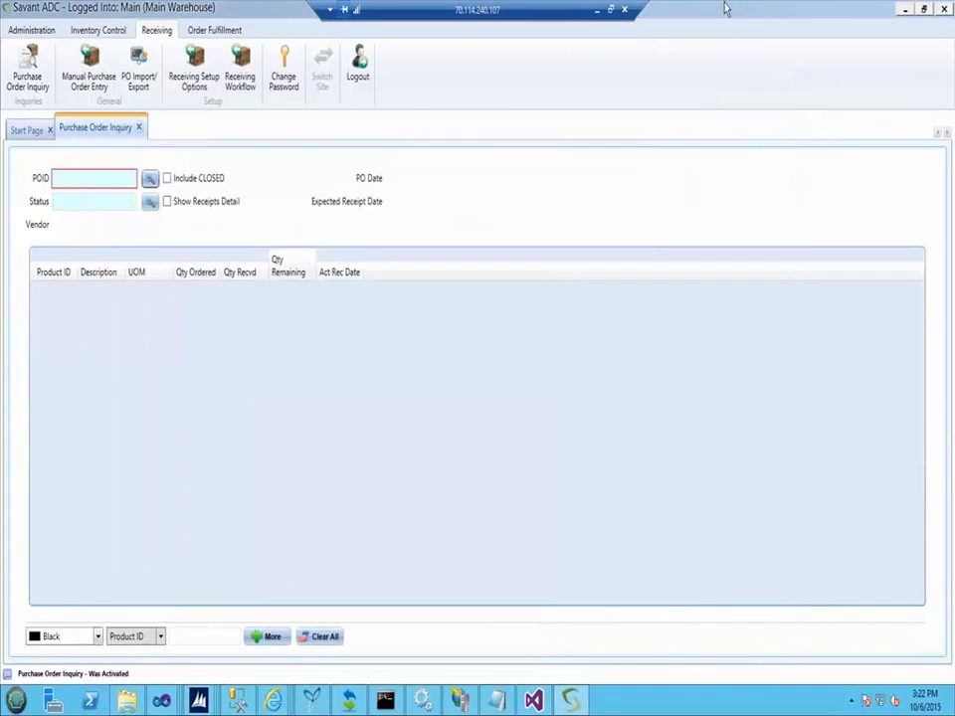
left_click(149, 179)
left_click_drag(595, 457, 657, 625)
scroll(654, 555, "down", 1)
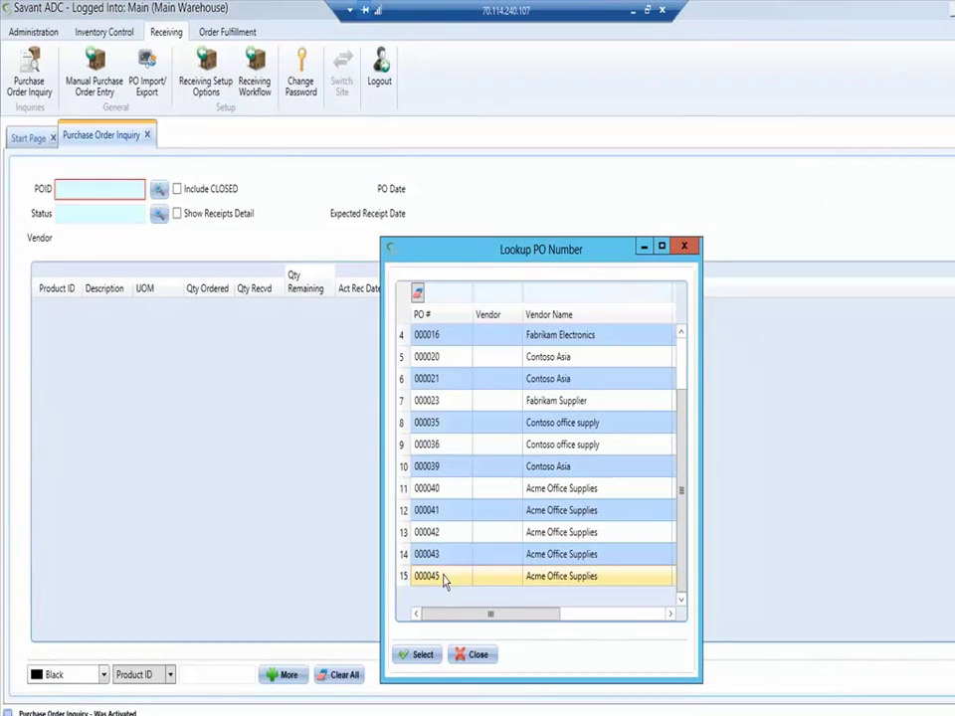
left_click(445, 581)
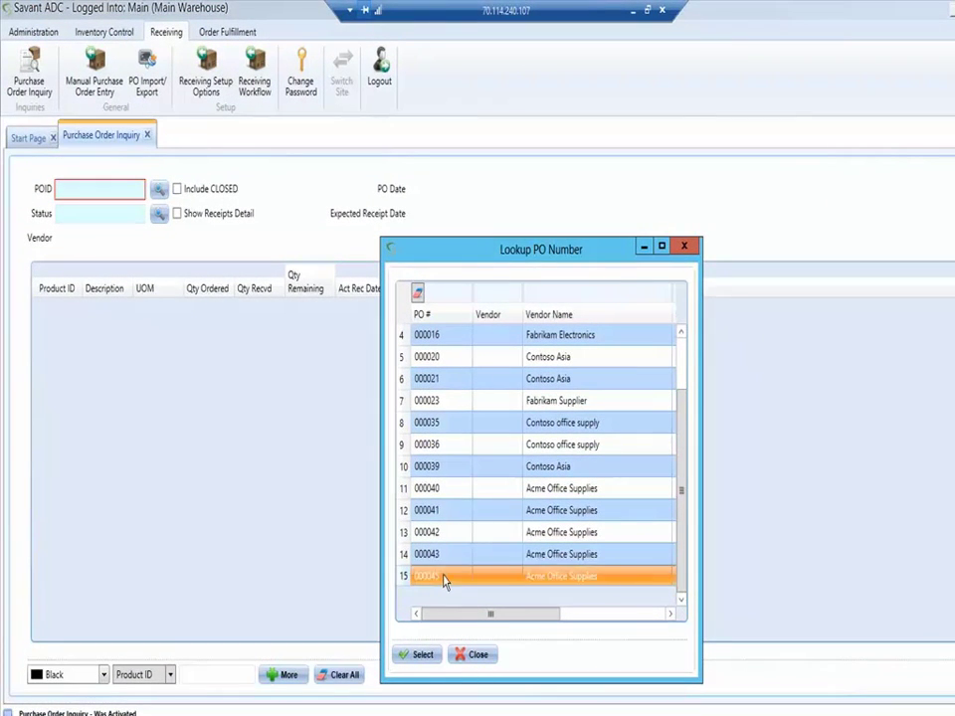
left_click(419, 654)
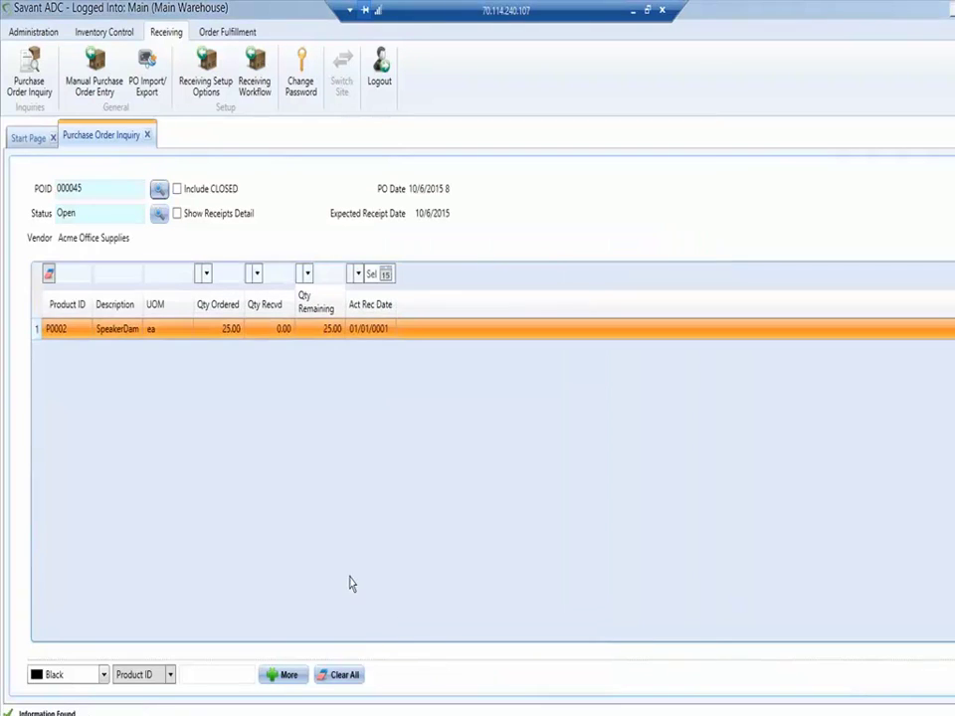
left_click(228, 329)
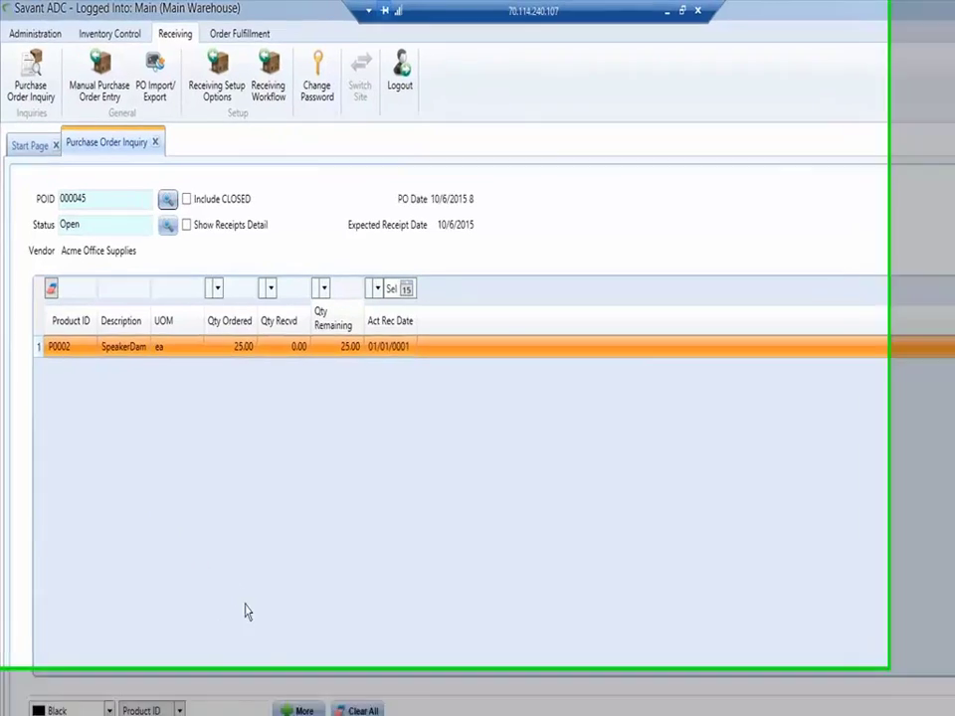
Switch to the Savant ADC handheld menu in the browser, open Receiving and submit the new order's purchase order number.
key("alt+Tab")
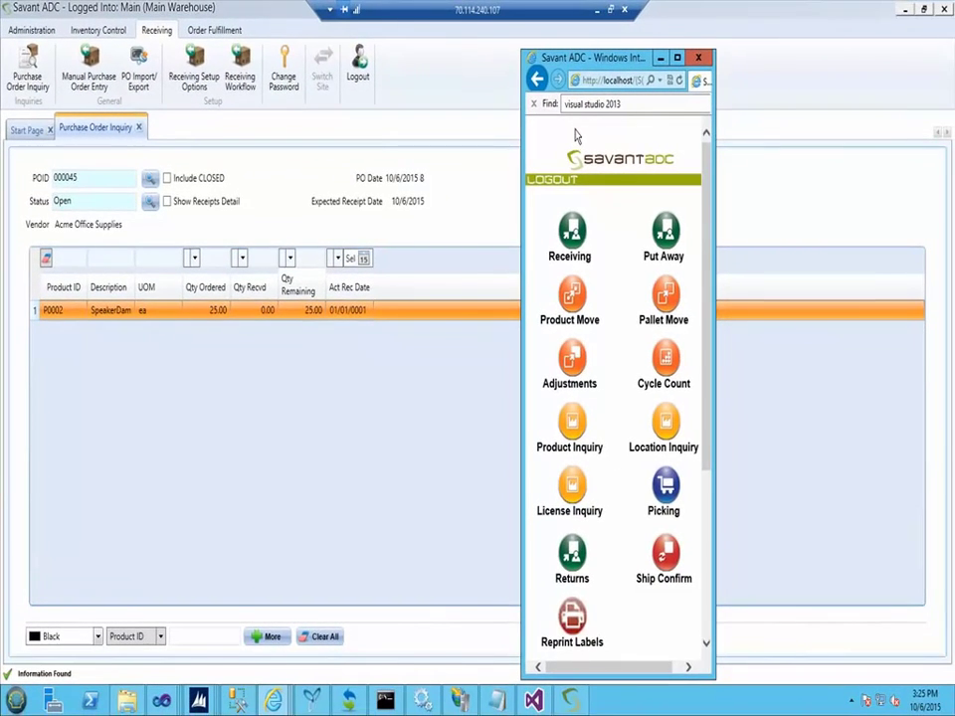
left_click(570, 236)
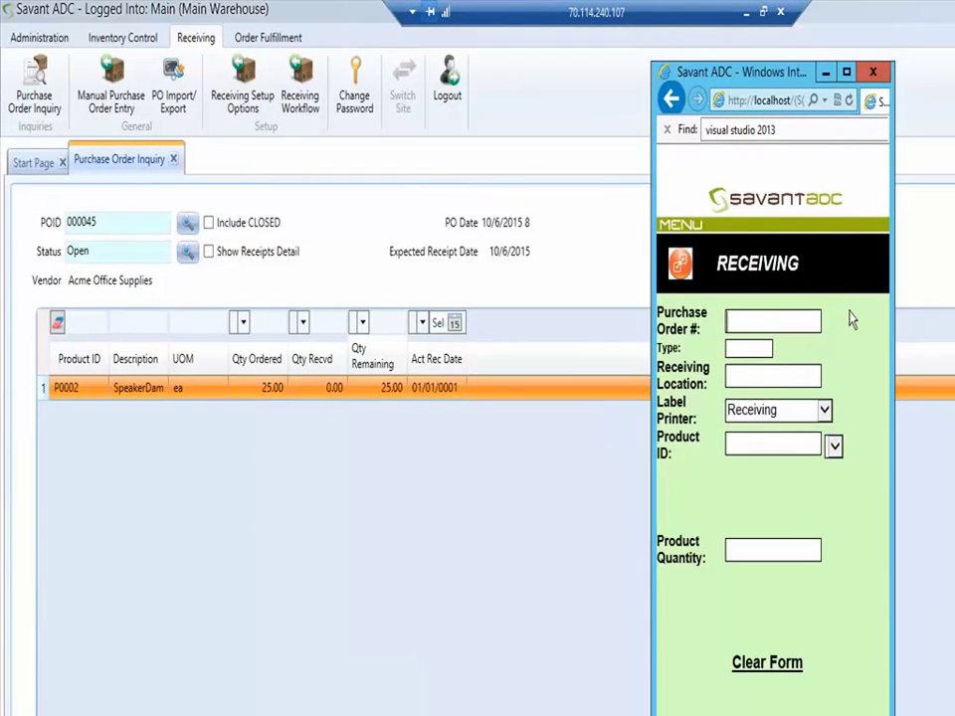
type("000045")
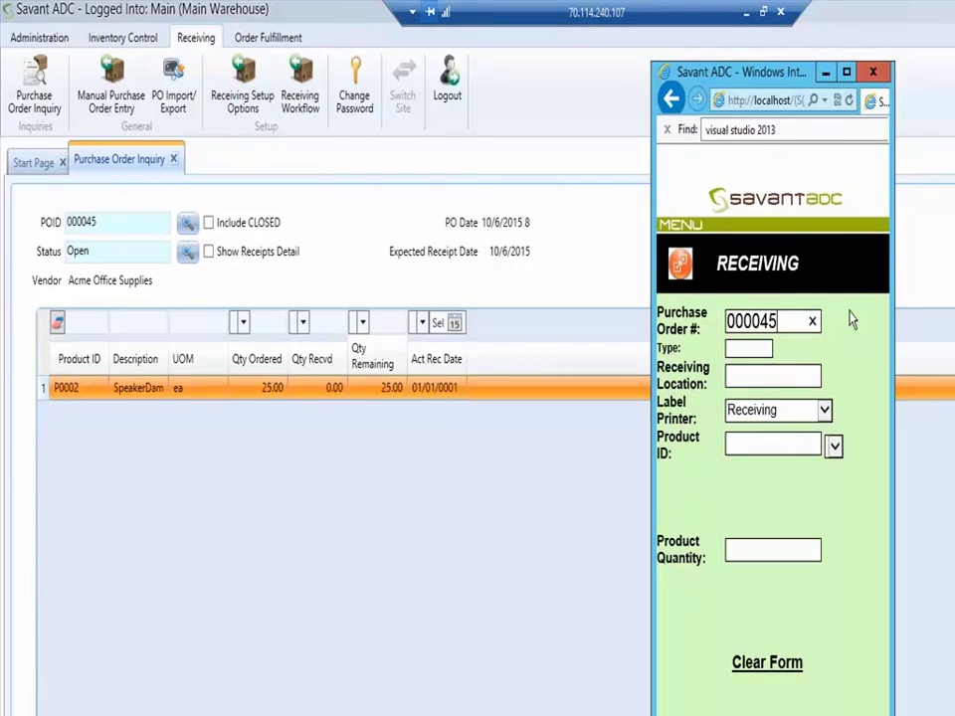
key("Return")
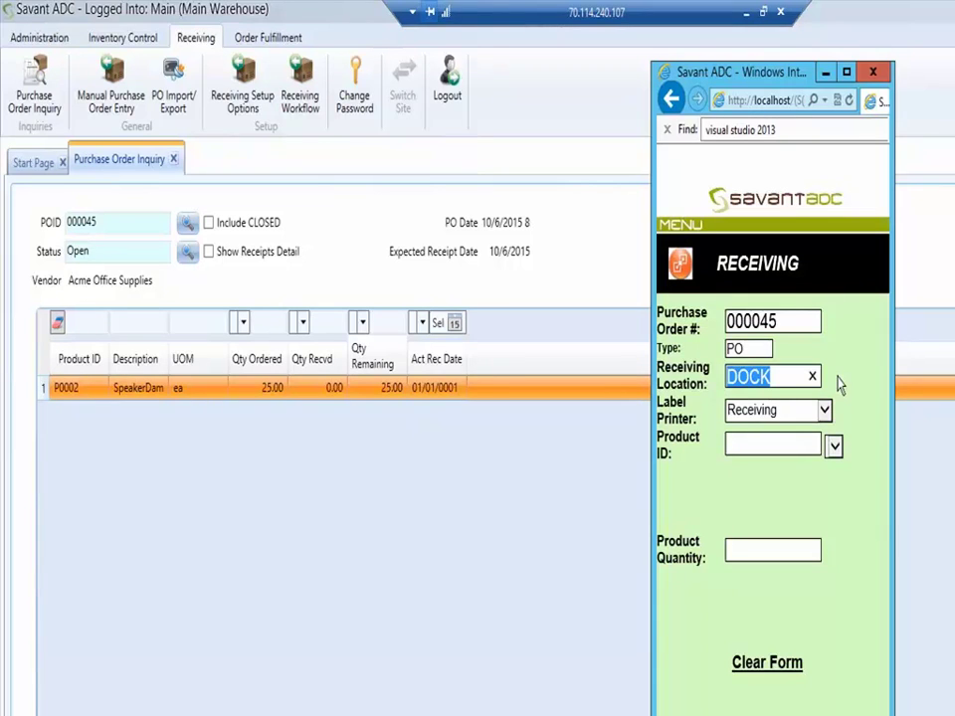
Receive 25 units of product P0002 on the purchase order, keeping location DOCK and the Receiving label printer.
key("Tab")
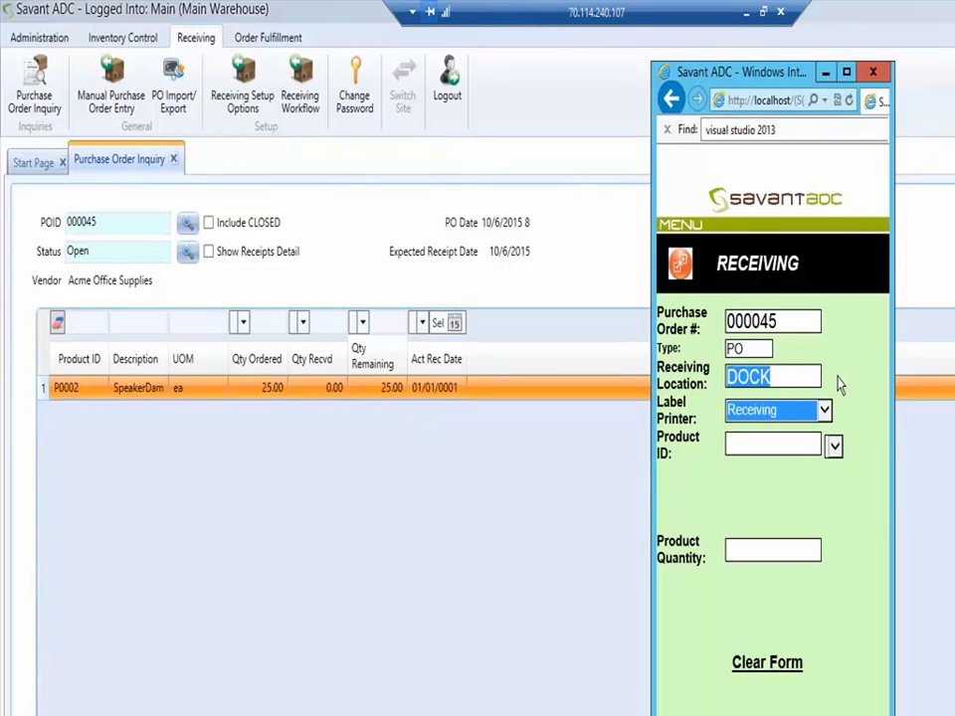
key("Tab")
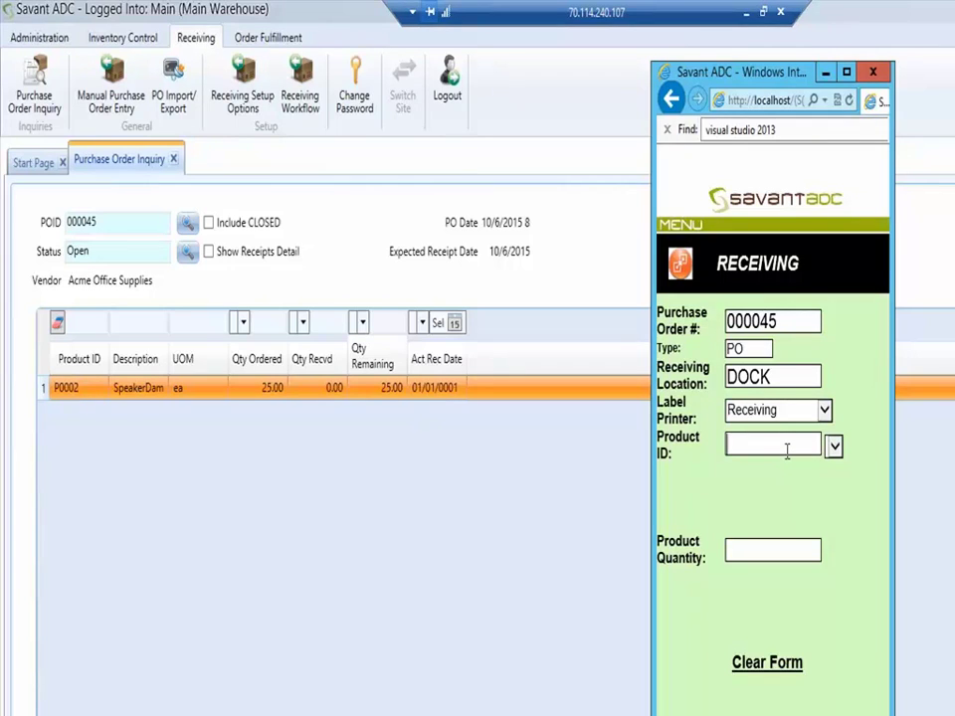
type("P0002")
key("Tab")
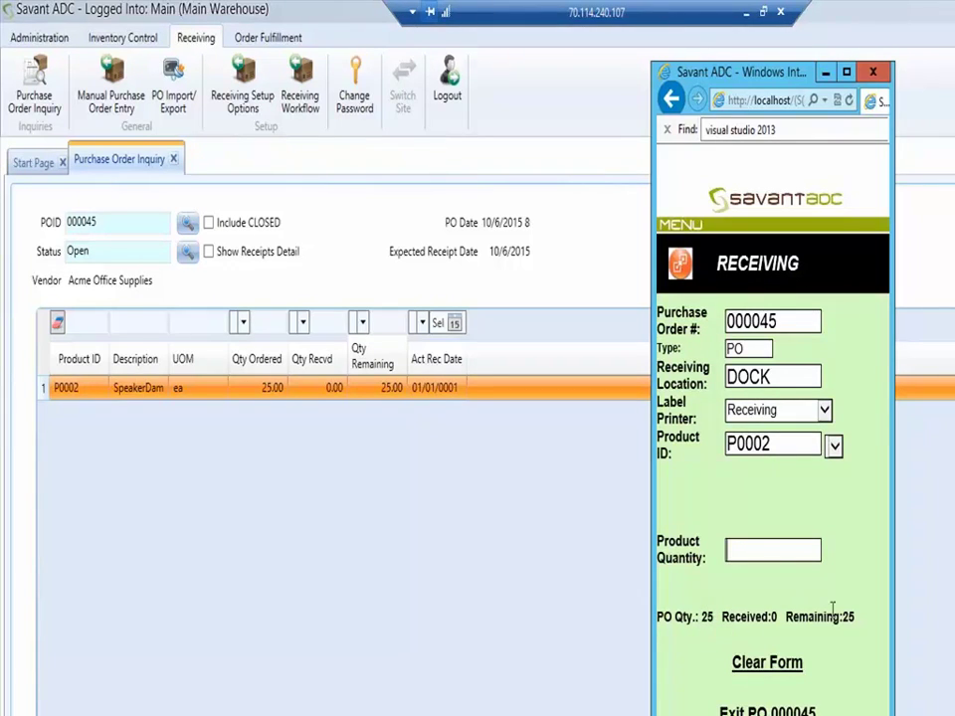
left_click(749, 550)
type("25")
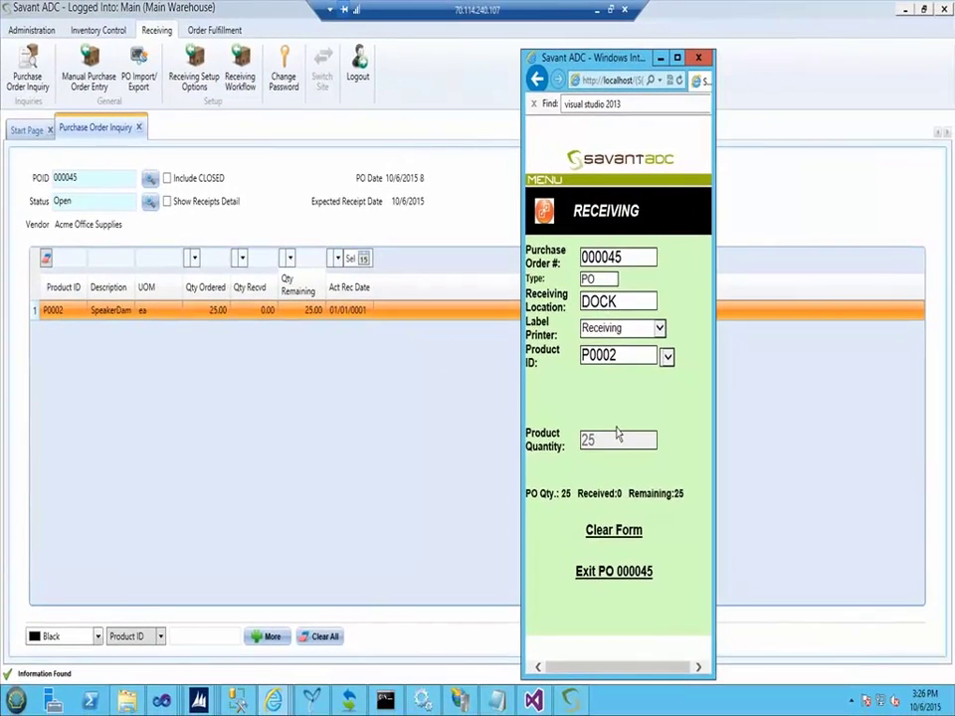
key("Return")
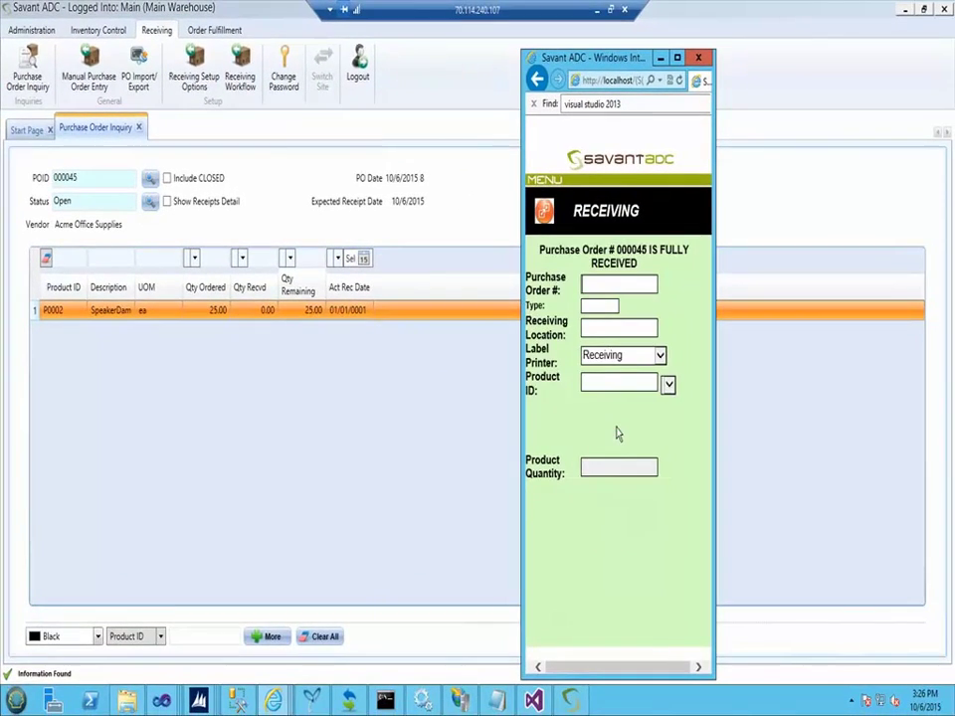
Reload the order in Purchase Order Inquiry with closed orders included to check its received quantity.
left_click(118, 178)
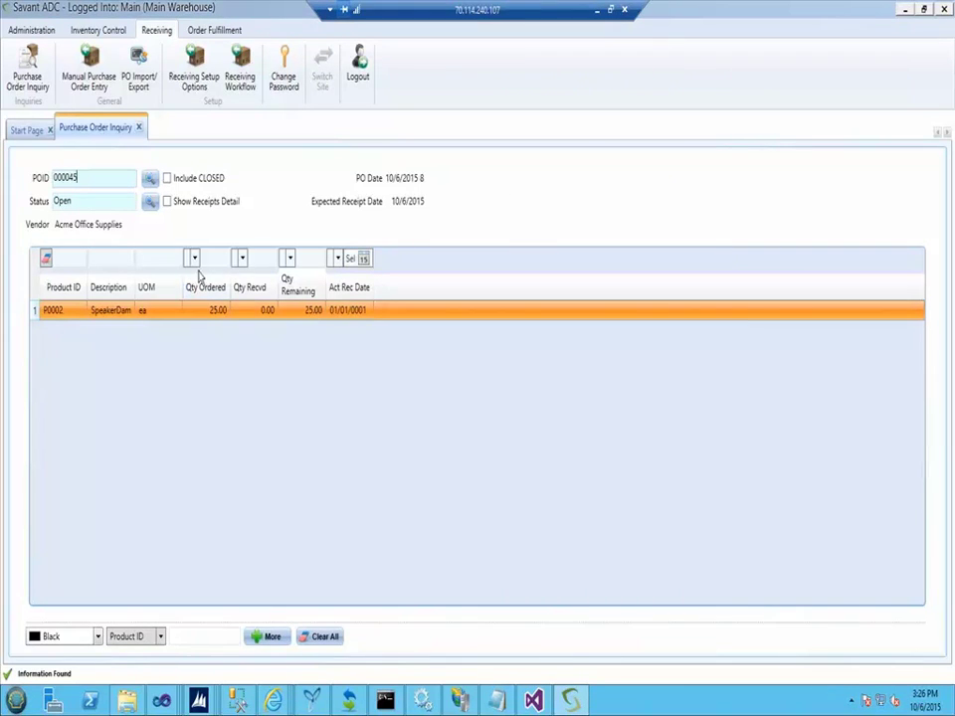
left_click(166, 178)
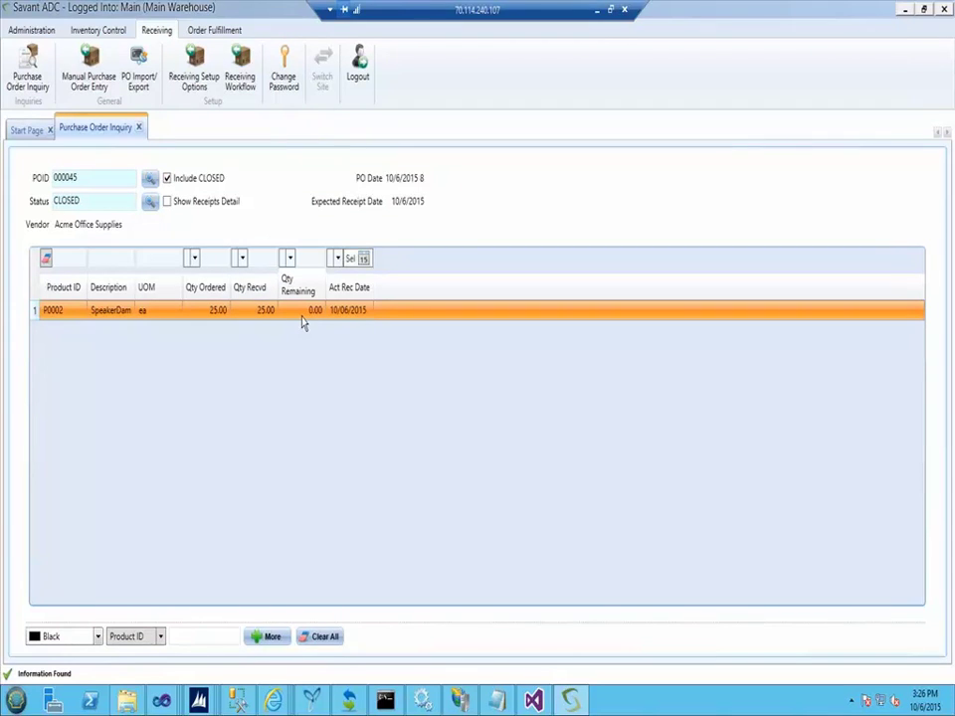
Look up product P0002 in the inventory Product inquiry and select the DOCK row for the 25 received units.
left_click(83, 35)
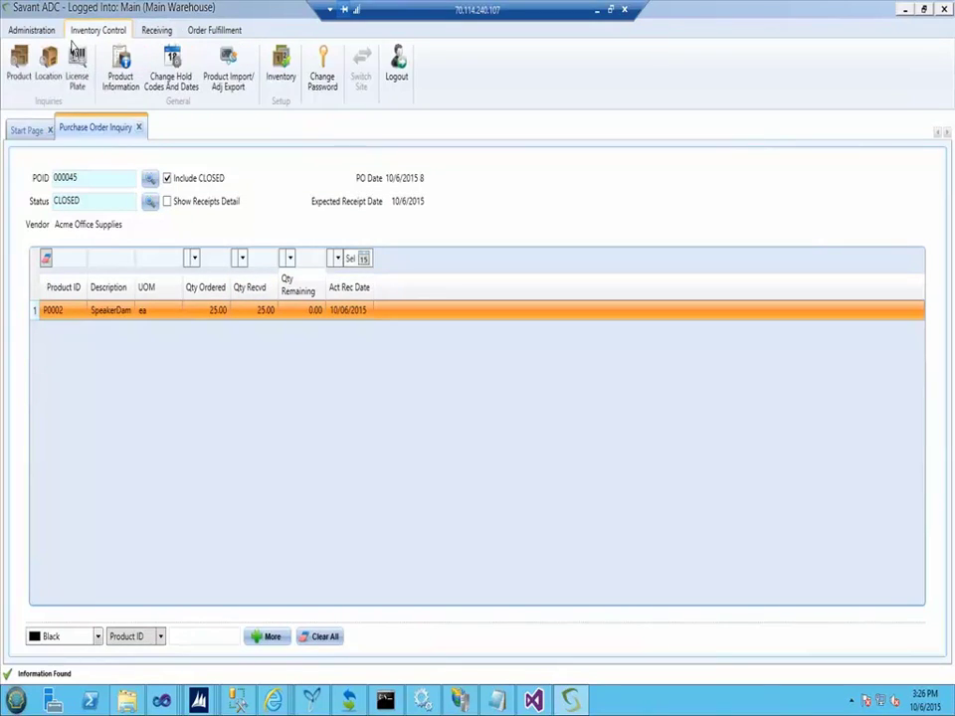
left_click(19, 80)
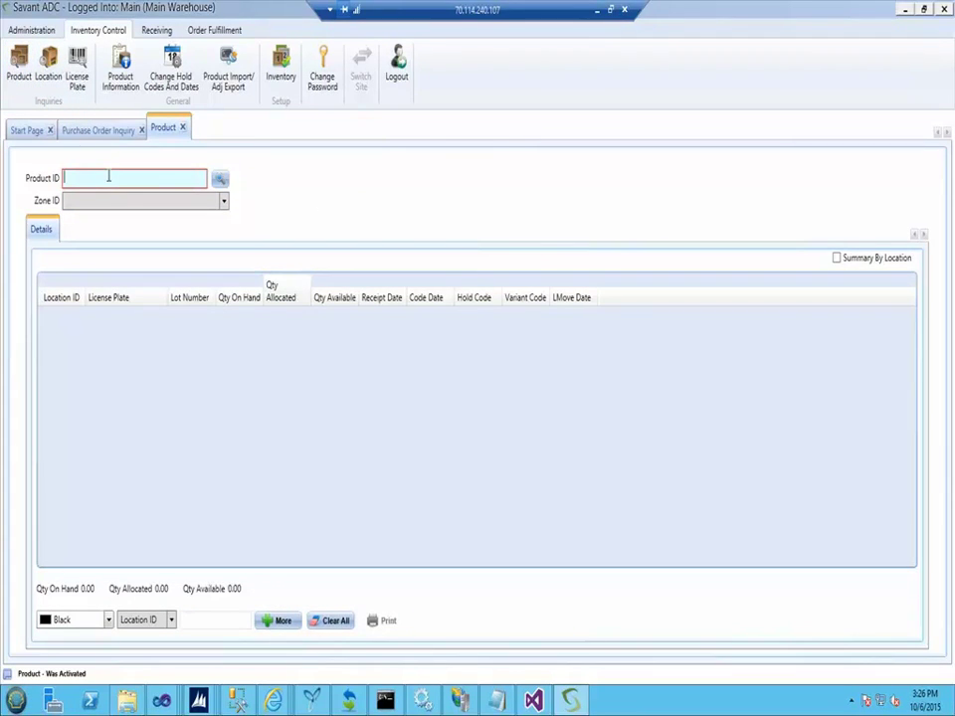
left_click(109, 176)
type("P0002")
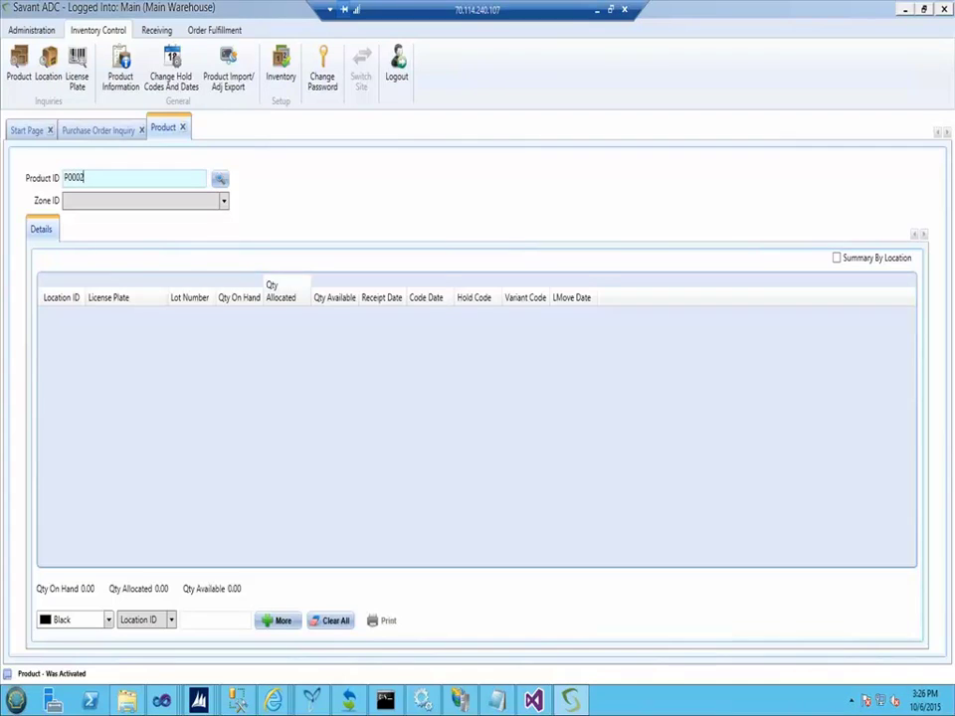
key("Return")
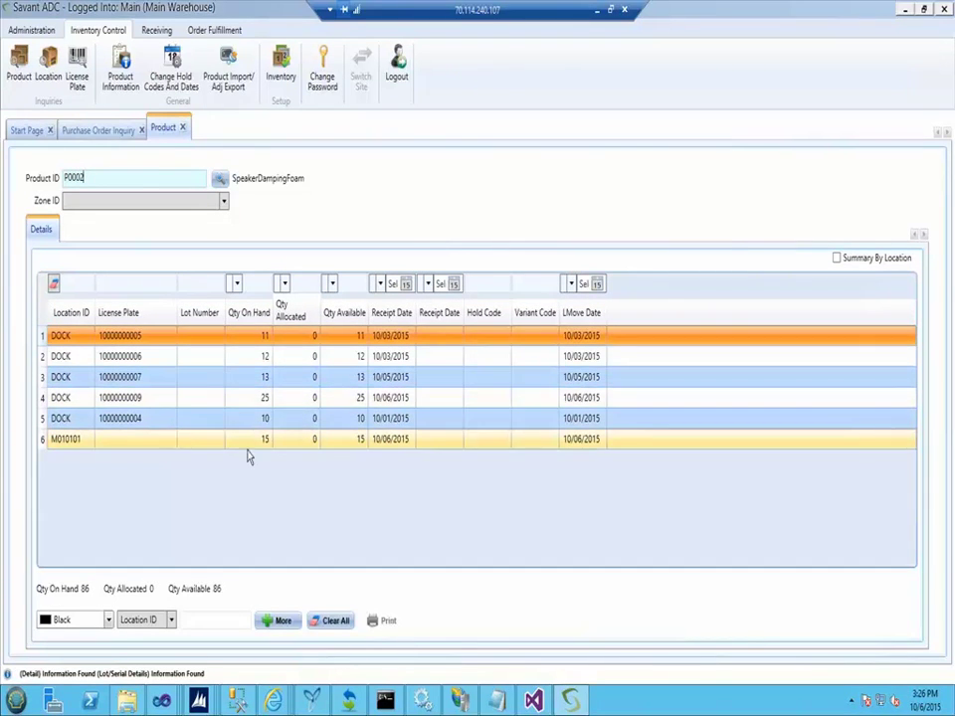
left_click(260, 400)
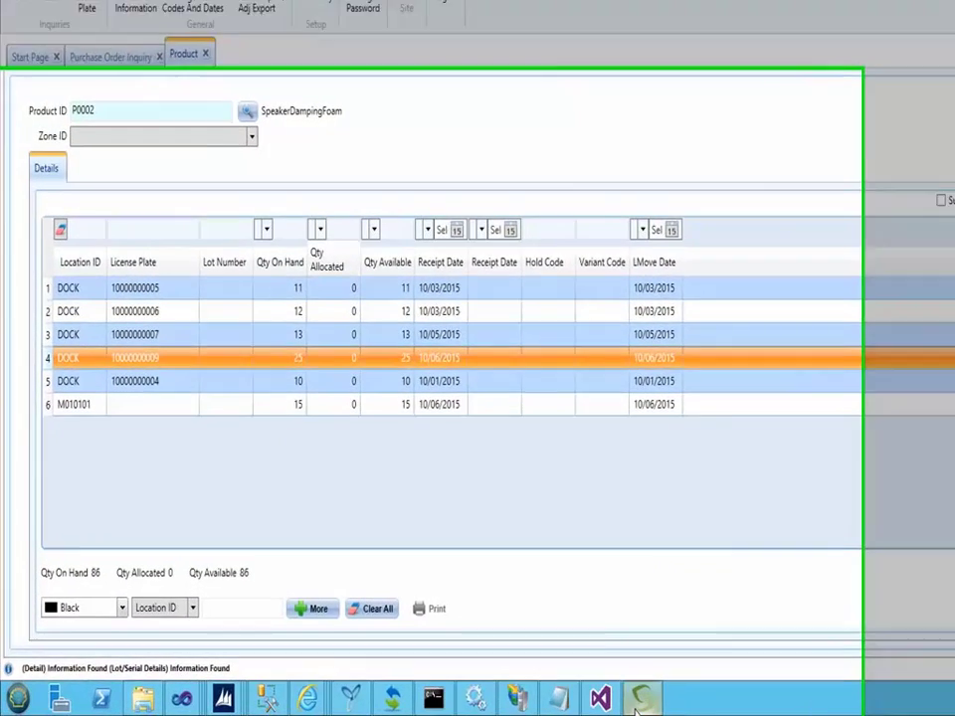
Switch to Dynamics AX and select the received Acme Office Supplies order in the list of all purchase orders.
mouse_move(568, 706)
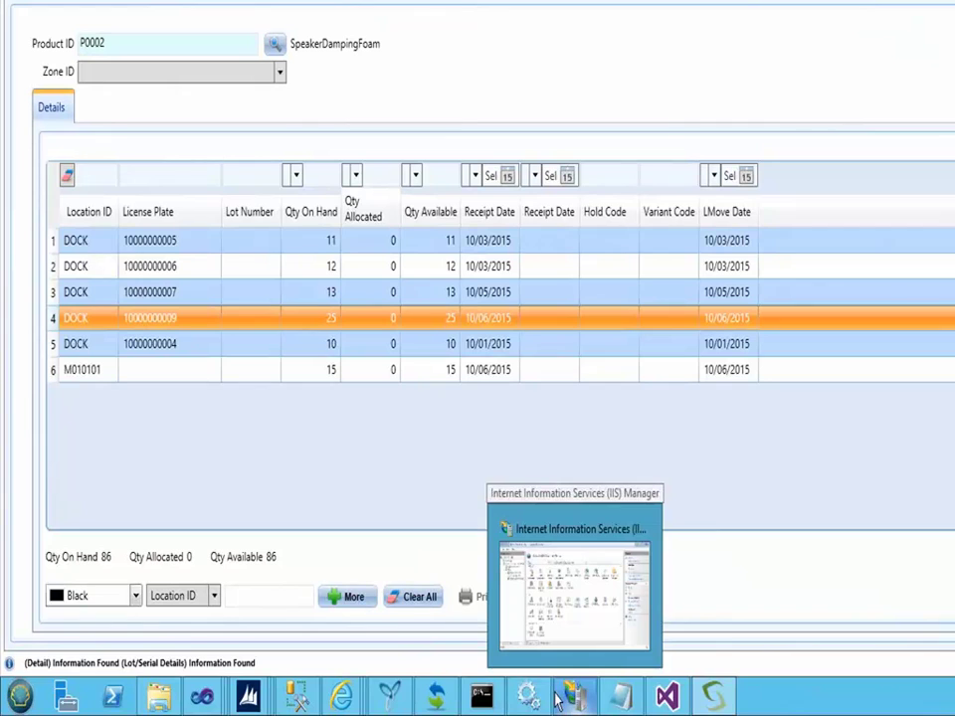
mouse_move(491, 700)
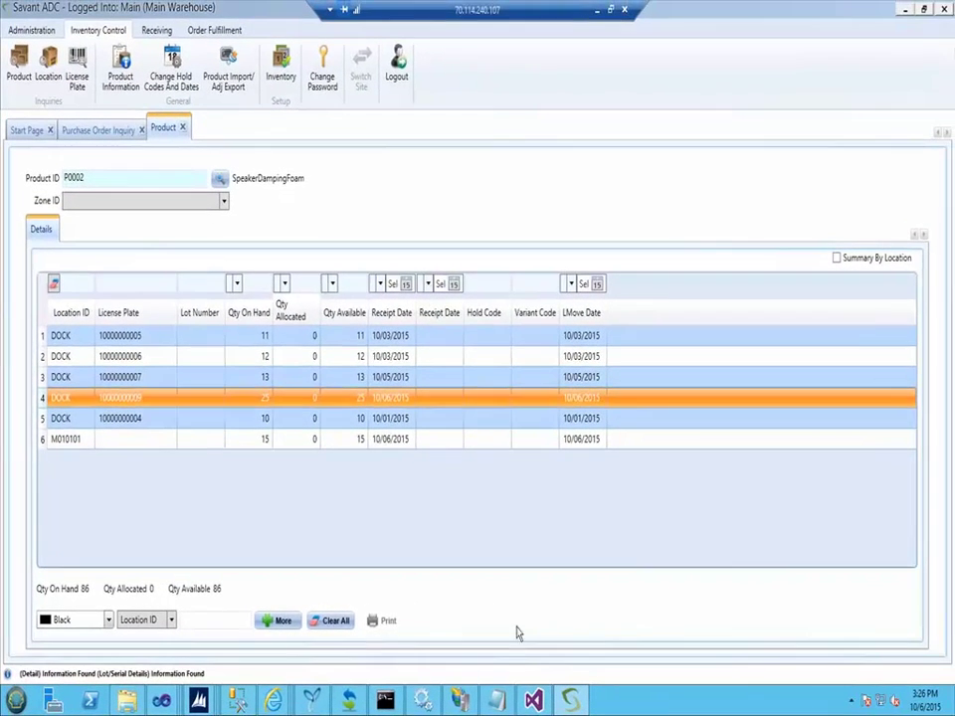
mouse_move(198, 702)
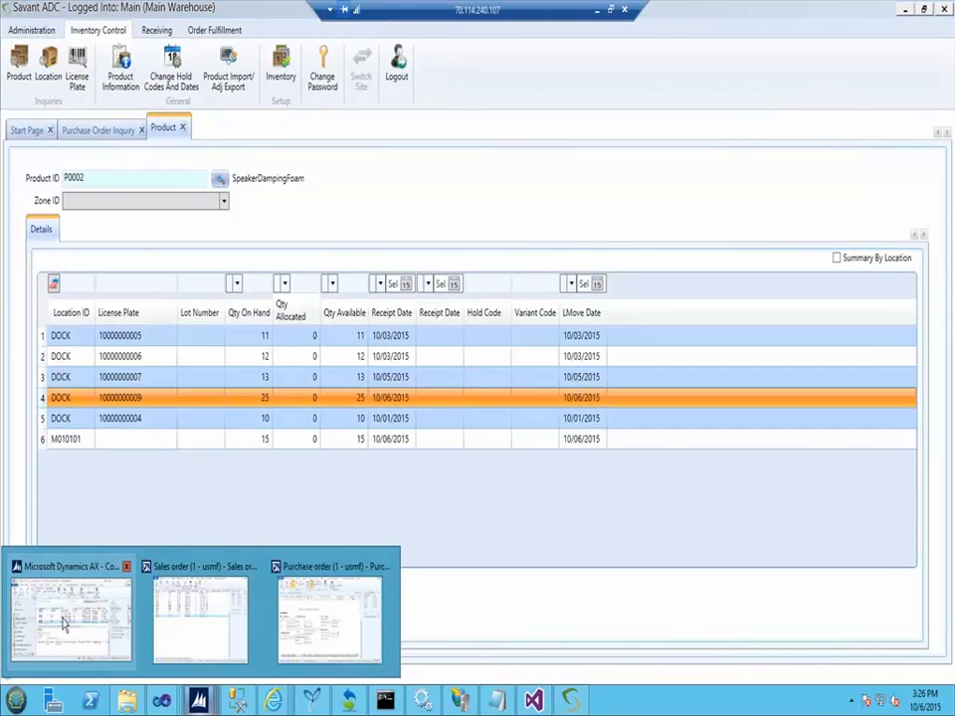
left_click(63, 621)
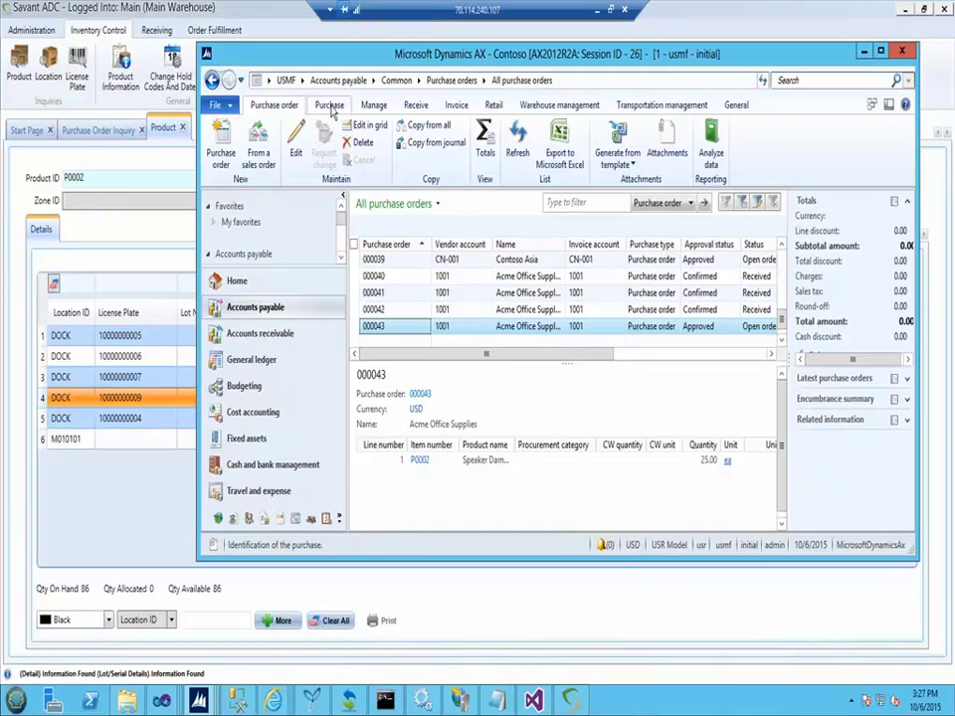
left_click(414, 107)
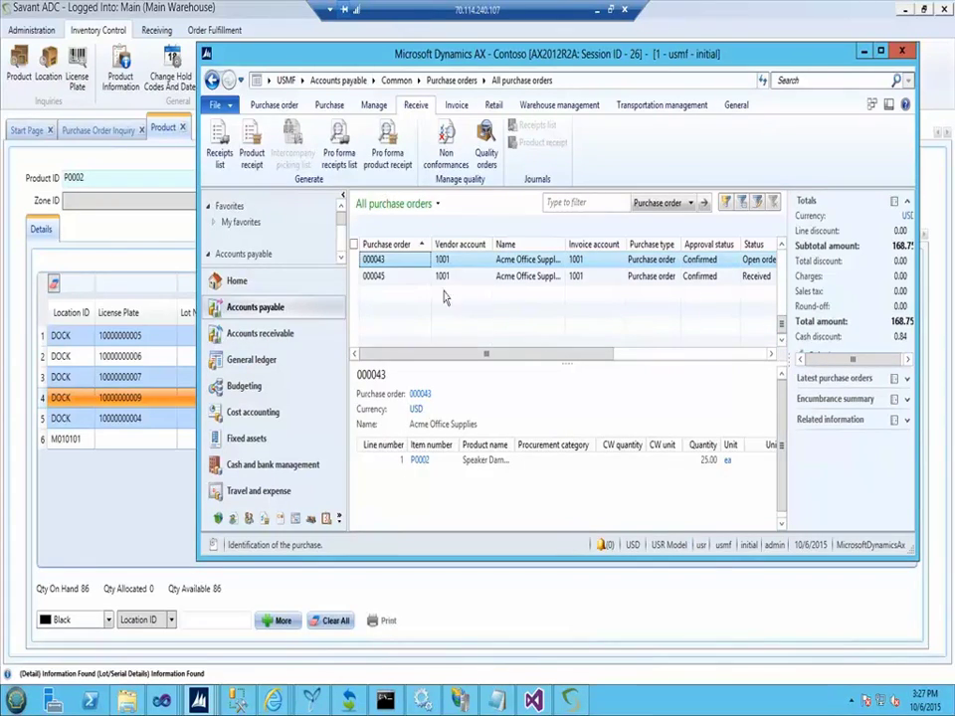
left_click(393, 278)
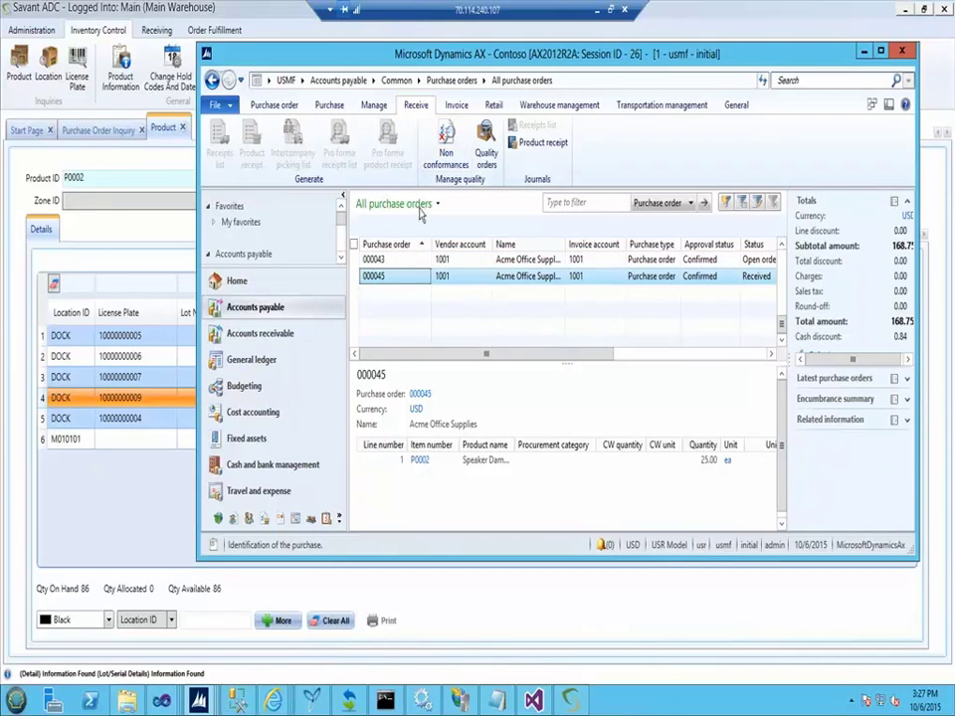
Open the selected order's product receipt journal and view the lines of its receipt.
left_click(329, 104)
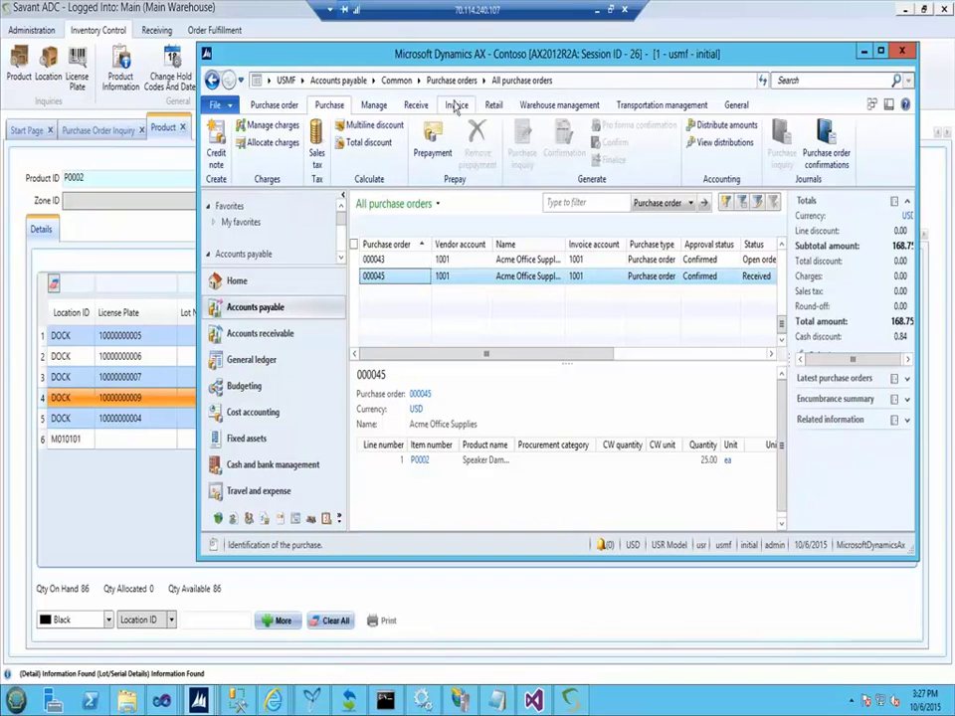
left_click(408, 109)
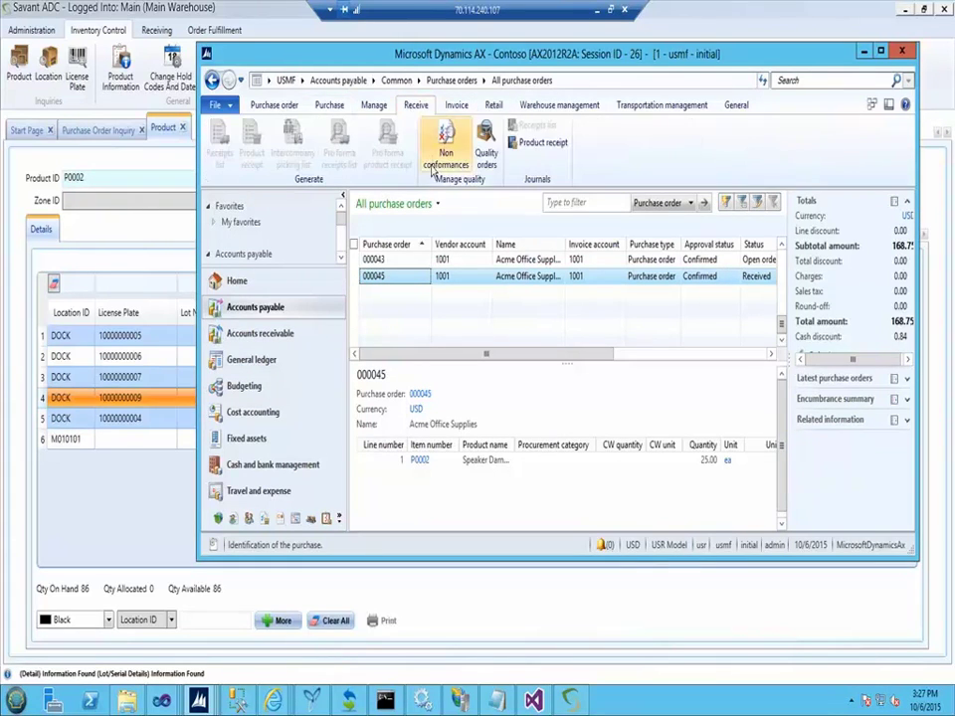
left_click(543, 143)
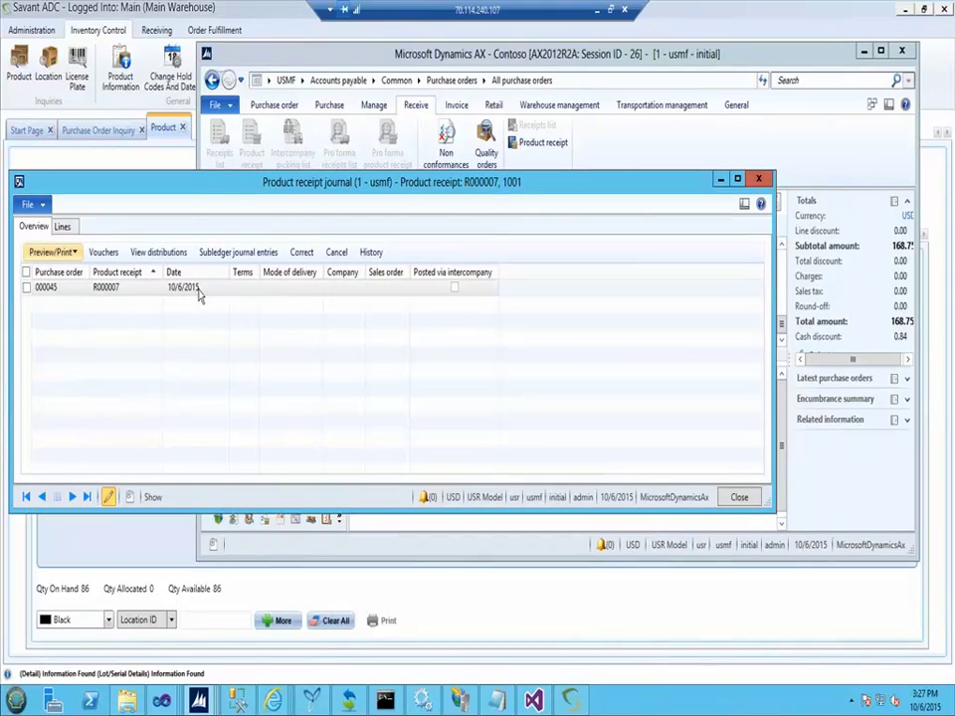
left_click(69, 289)
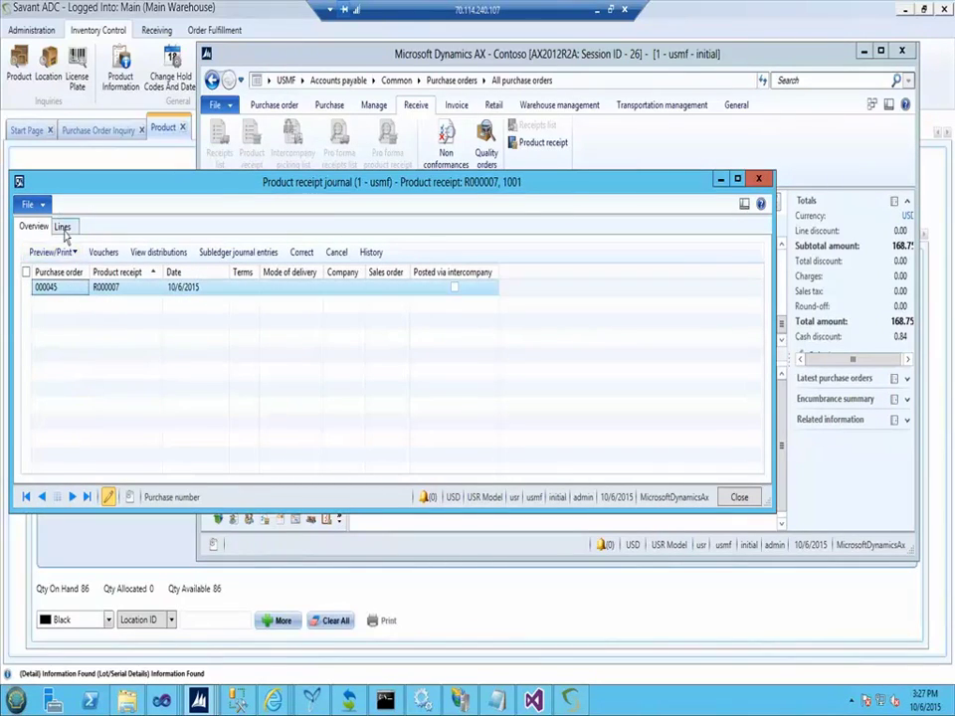
left_click(63, 228)
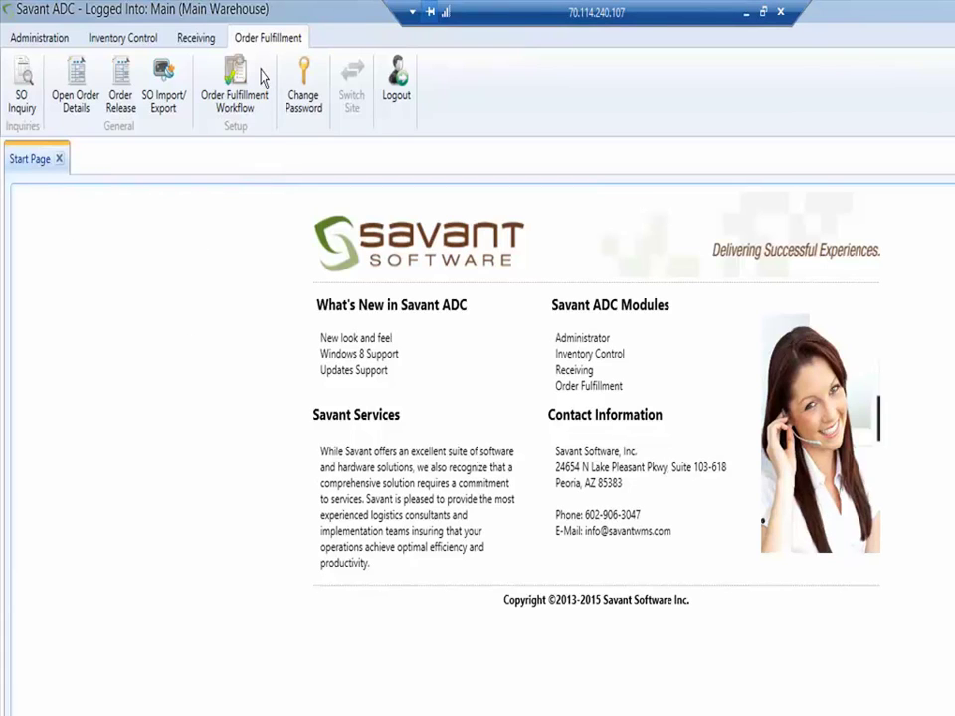
Display the Open Order Details list for order fulfillment and sort it by order number.
left_click(76, 99)
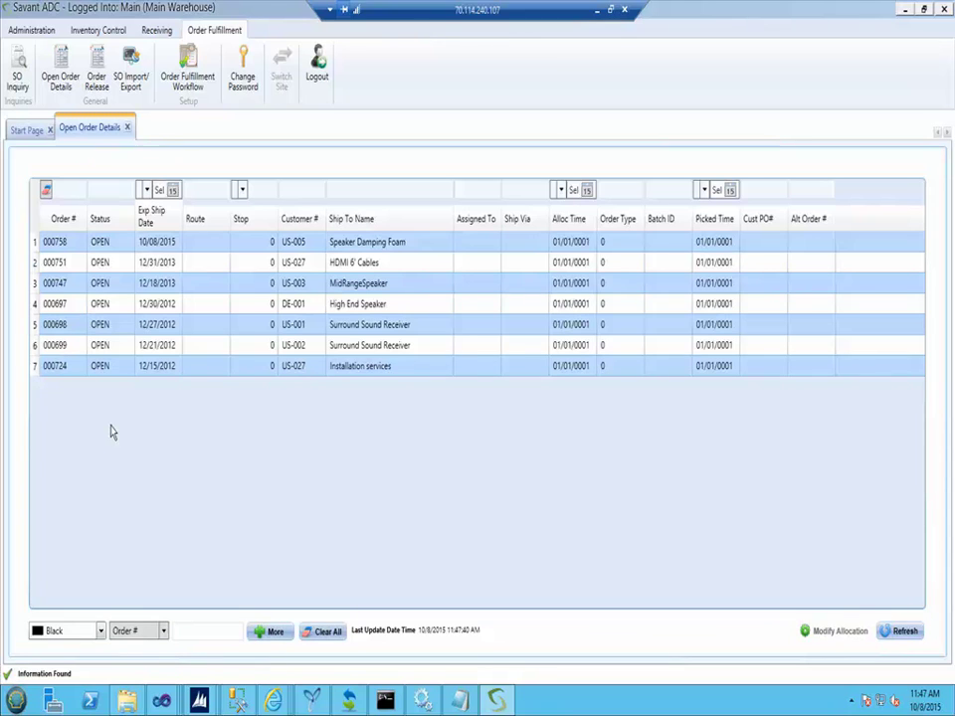
left_click(62, 218)
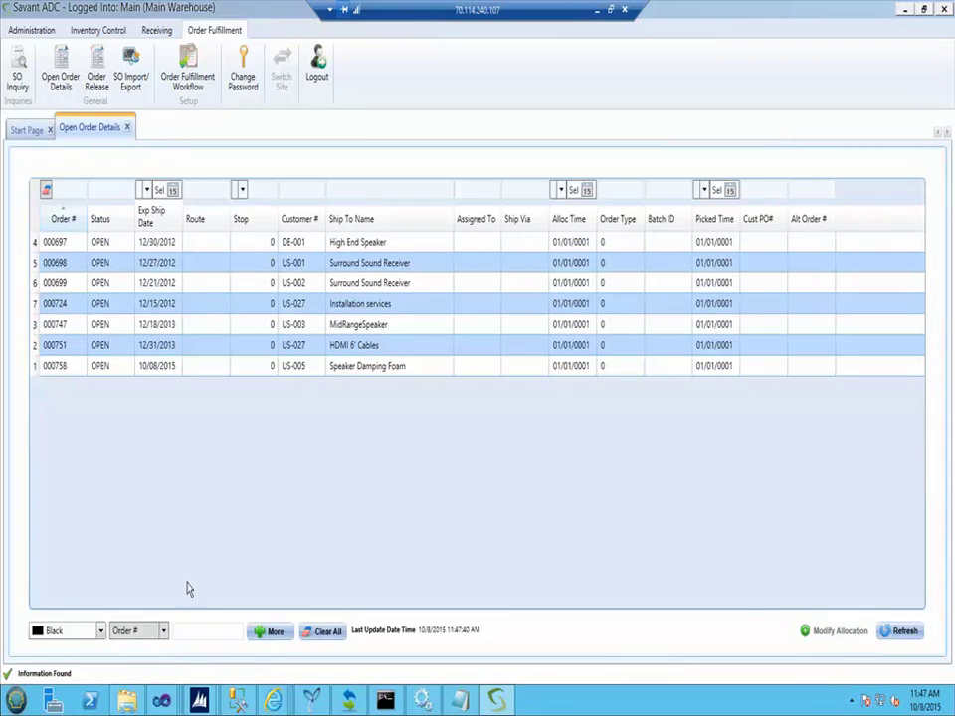
Switch to Dynamics AX and create a new sales order for the customer Contoso Retail Seattle.
mouse_move(199, 702)
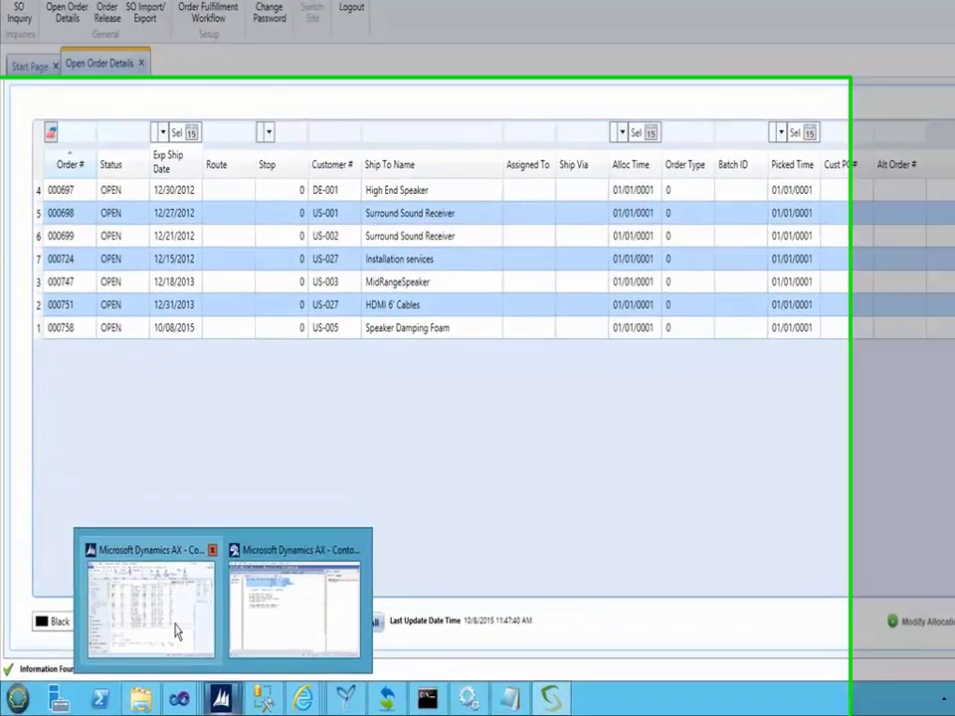
left_click(164, 626)
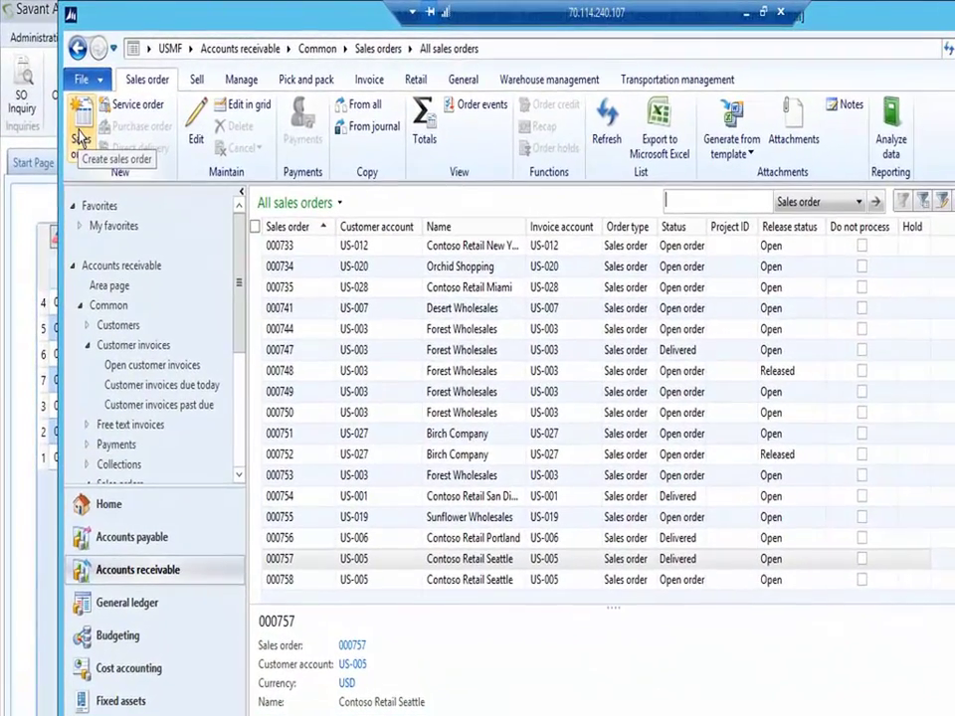
left_click(65, 112)
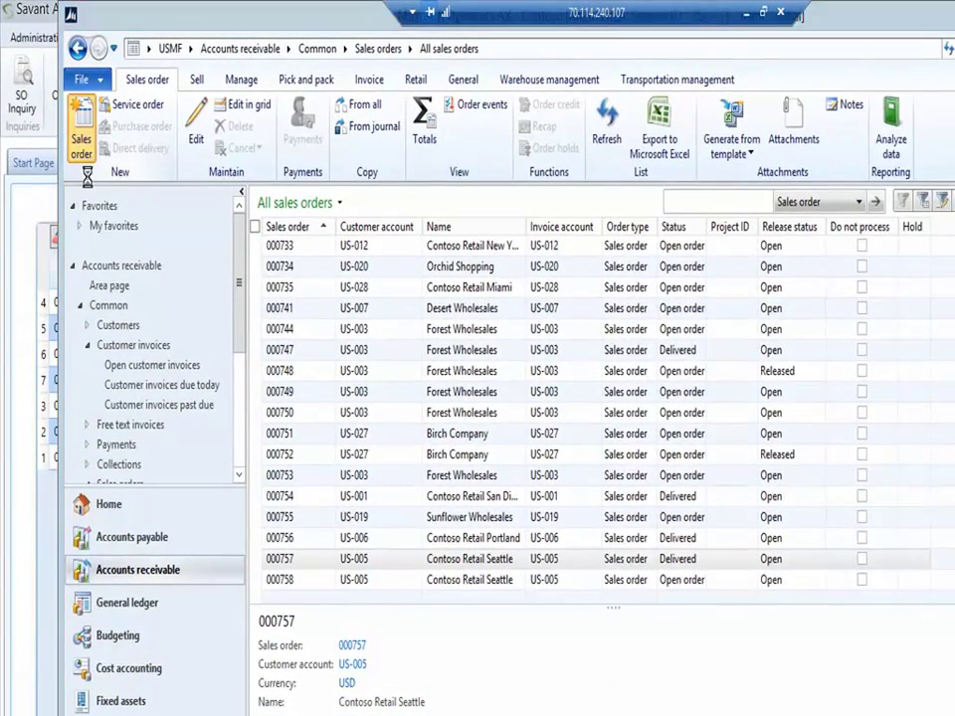
left_click(640, 329)
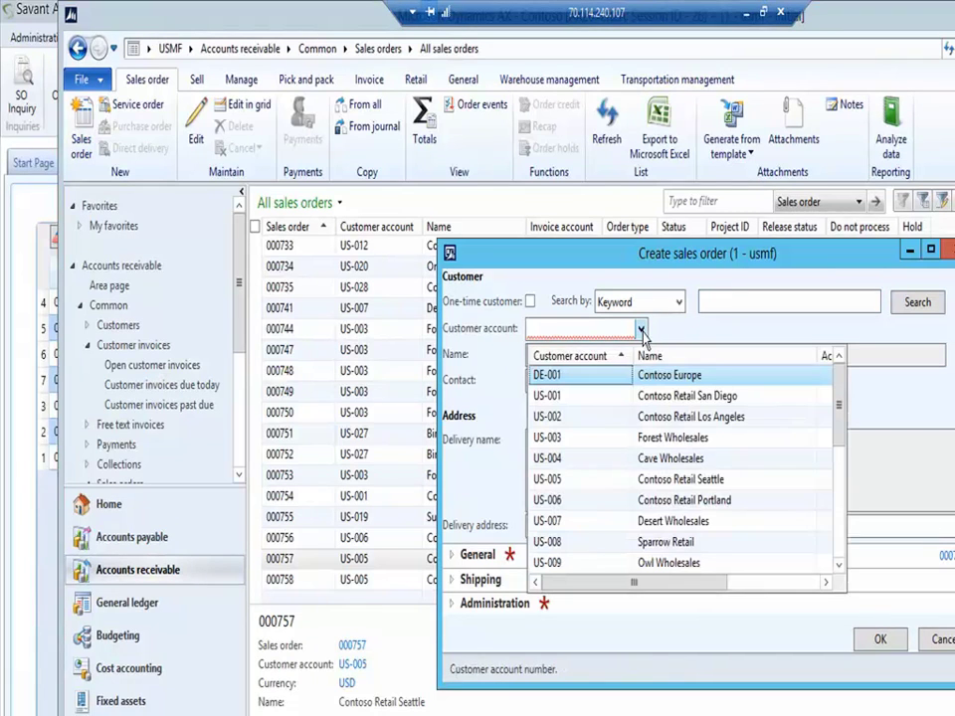
left_click(572, 479)
left_click(863, 642)
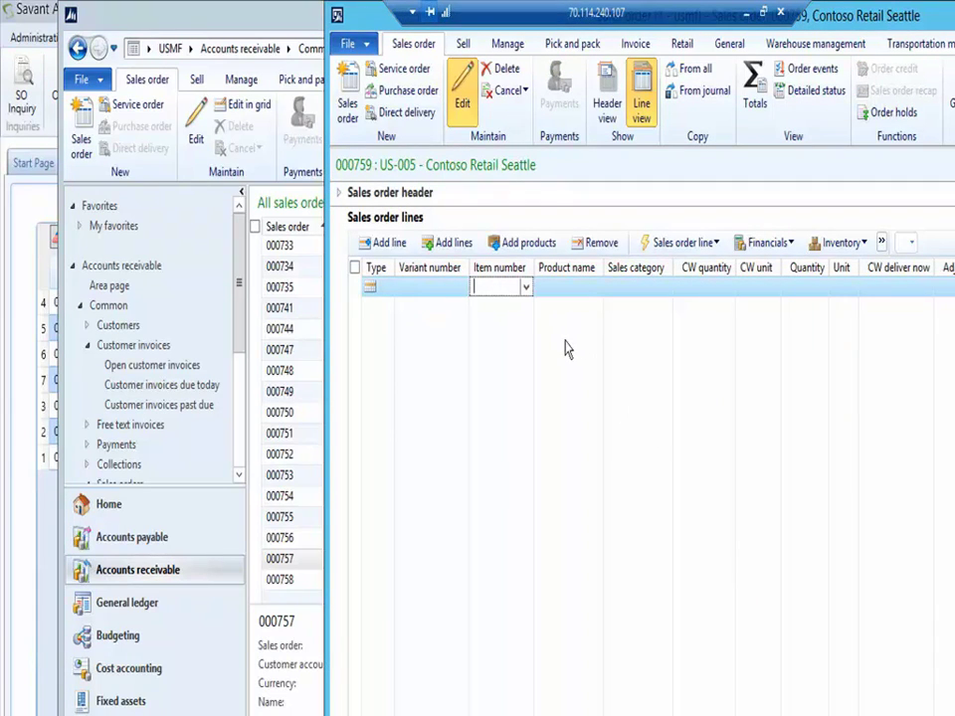
Enter item P0002 with a quantity of 10 on the first sales order line and advance to its warehouse.
type("P0002")
key("Tab")
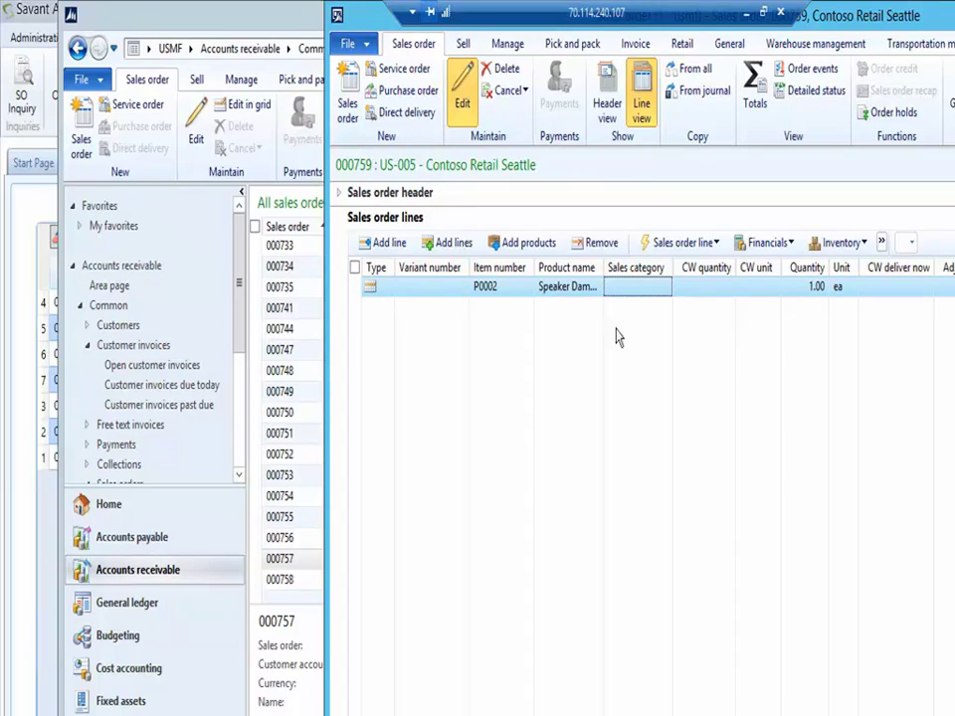
left_click(792, 287)
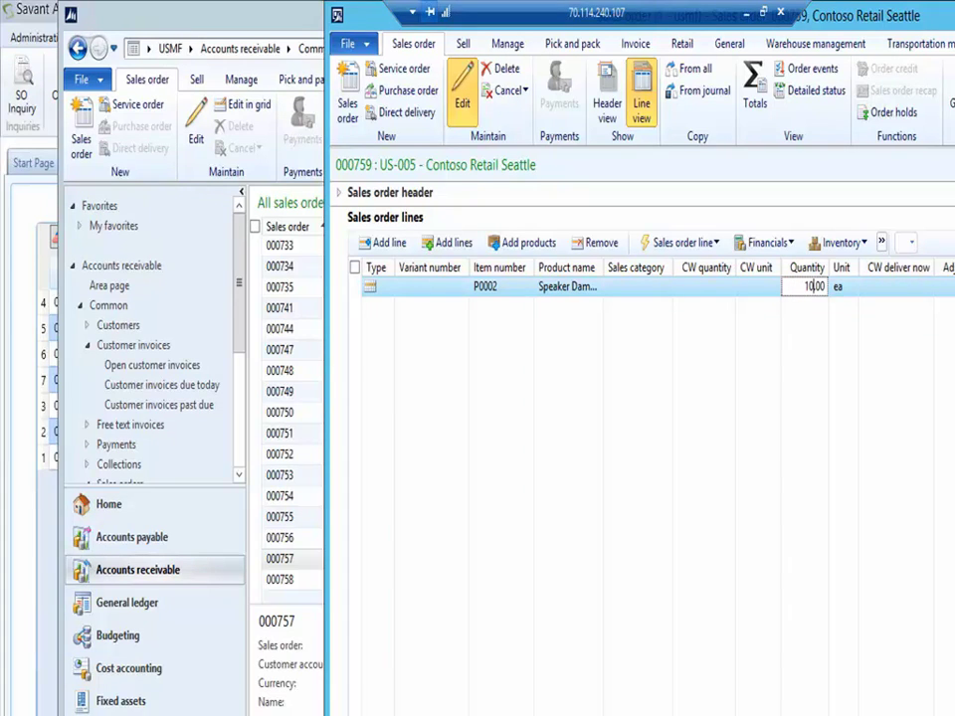
key("Tab")
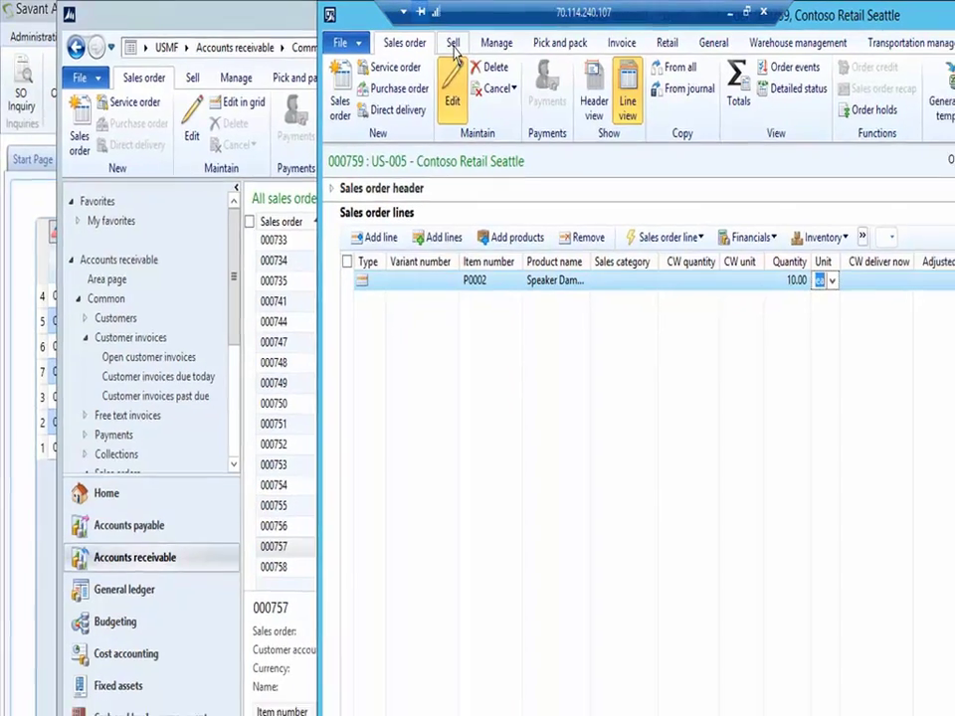
key("Tab")
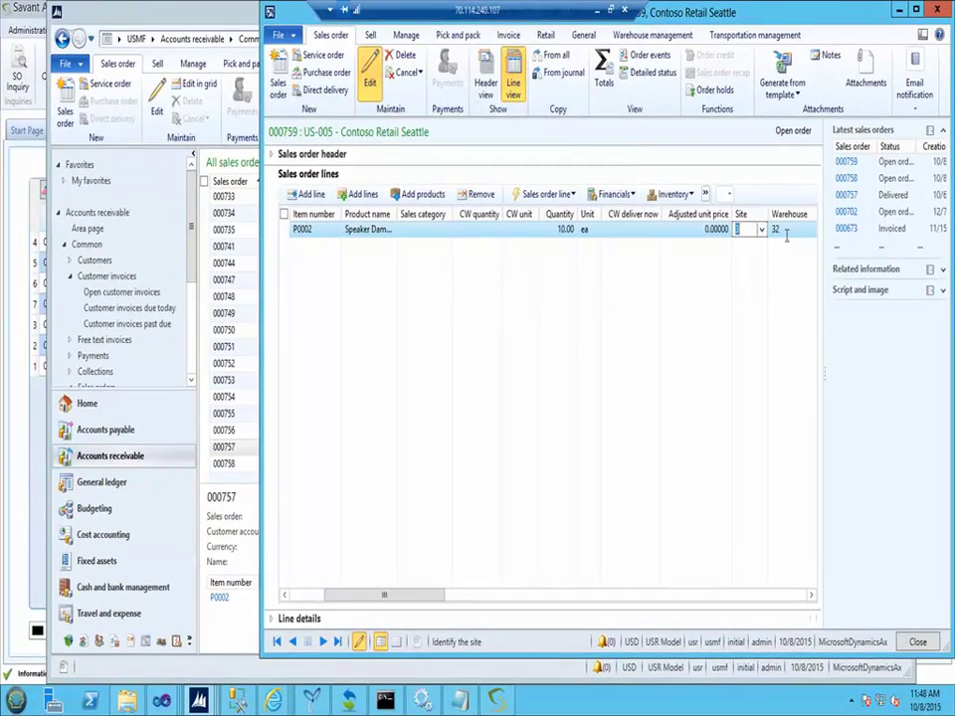
key("Tab")
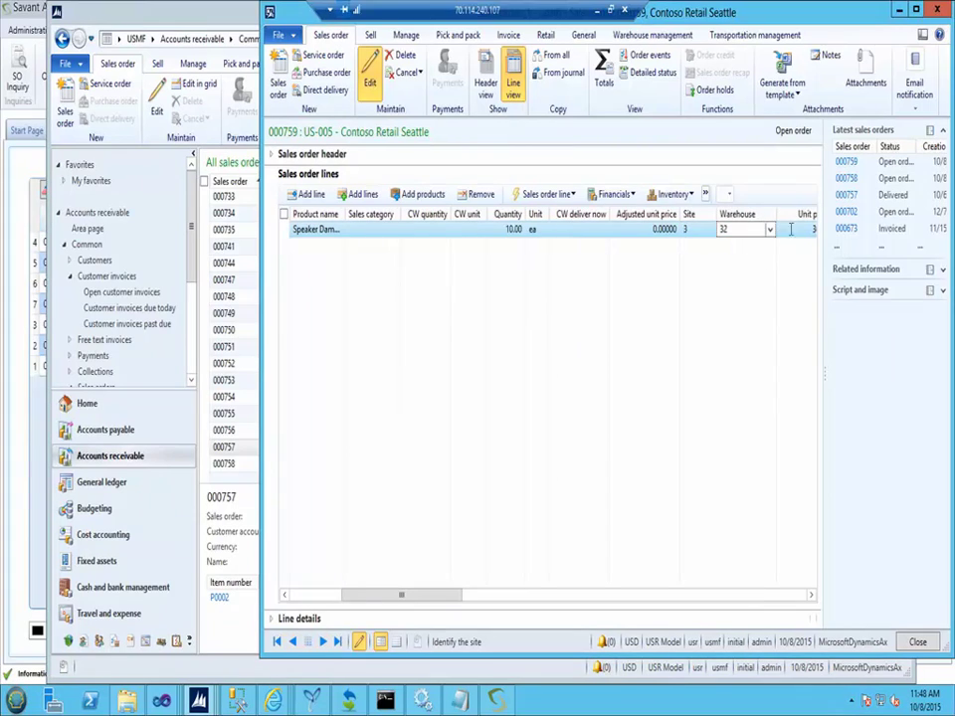
Set the sales order line's warehouse to 31.
left_click(769, 232)
left_click(756, 281)
key("Tab")
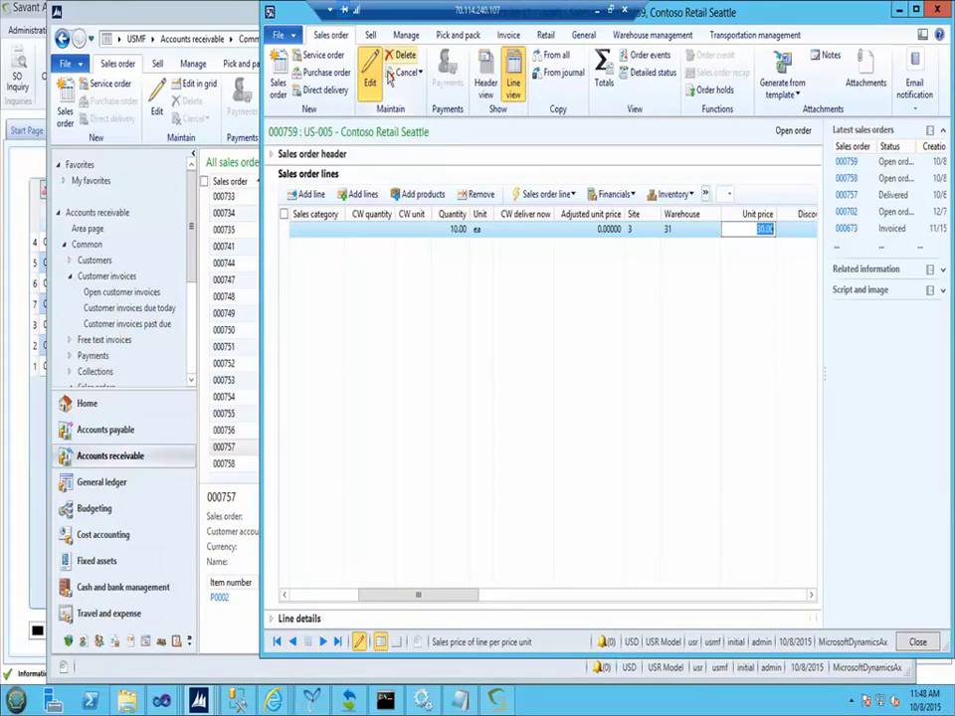
Expand the sales order header and post the sales order confirmation for the new order.
left_click(370, 35)
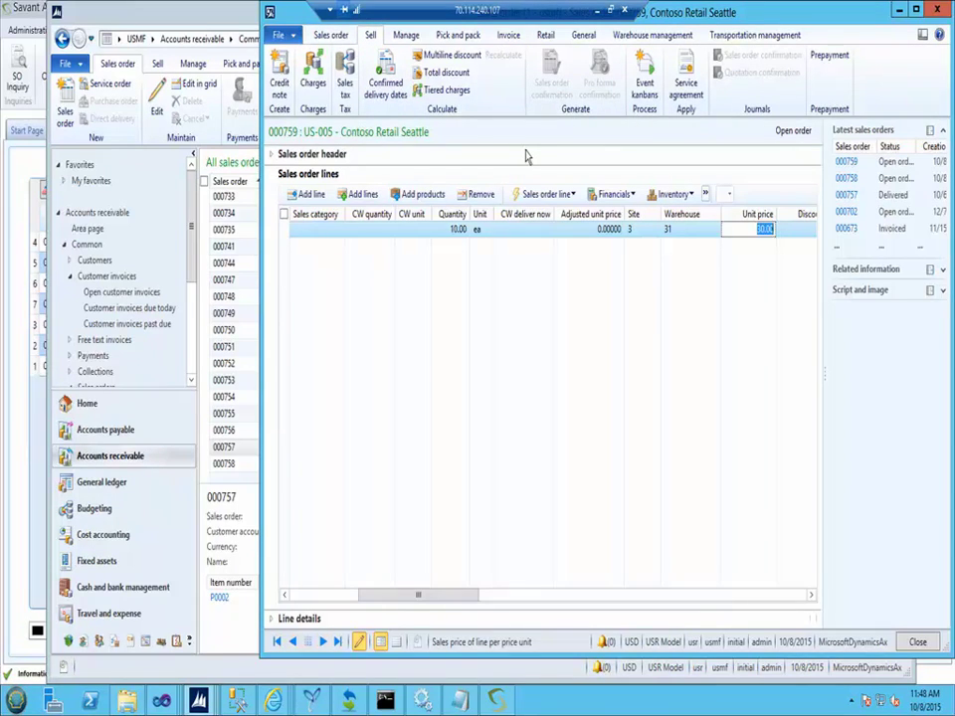
left_click(396, 94)
key("Tab")
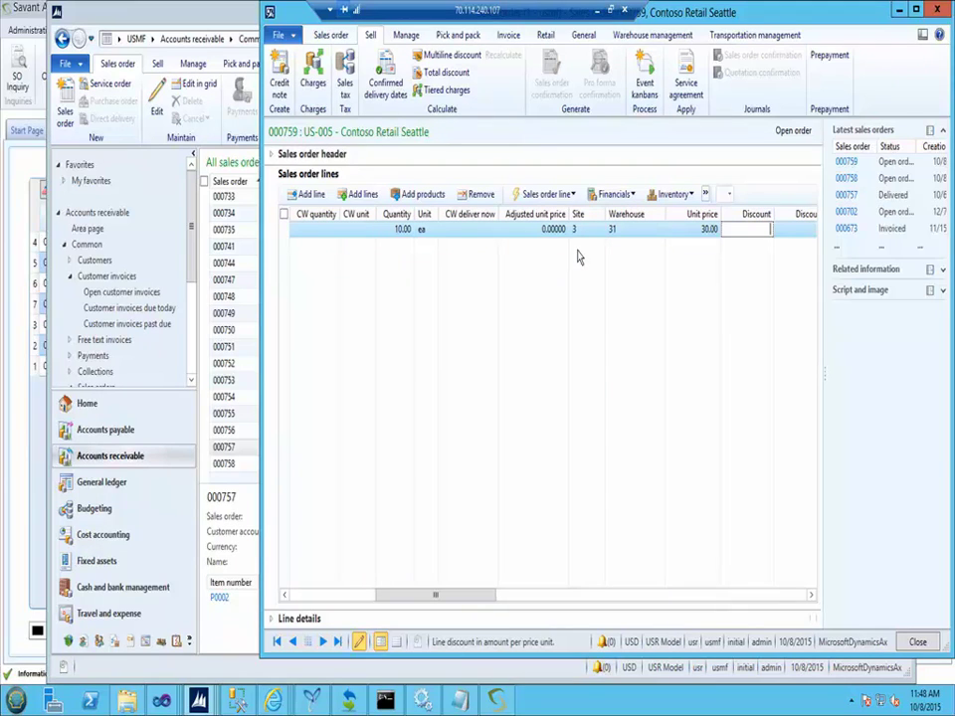
left_click(287, 161)
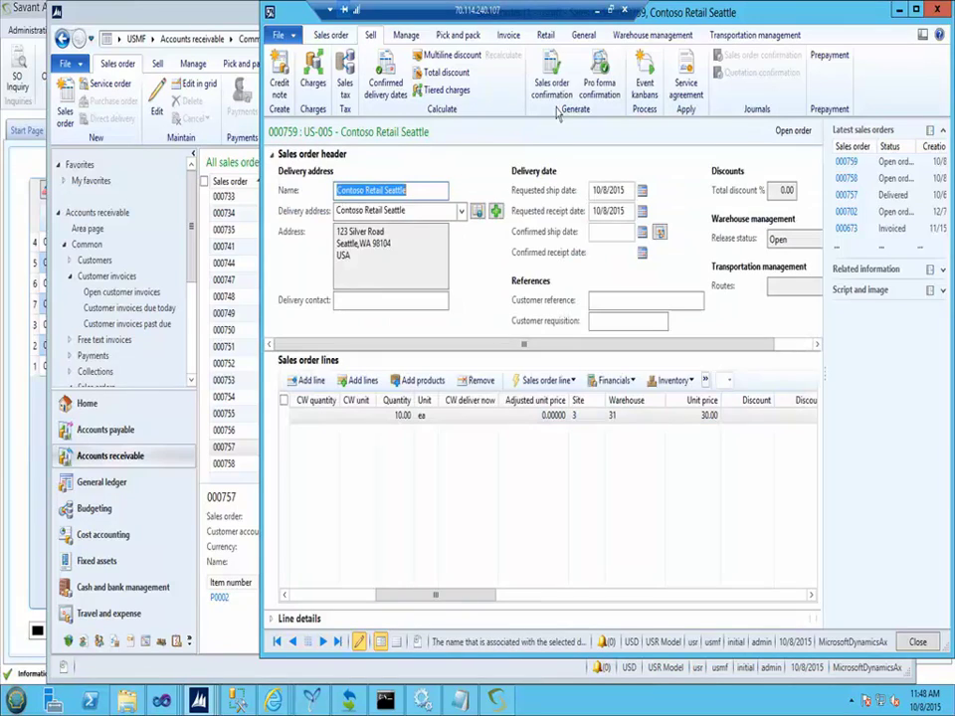
left_click(552, 80)
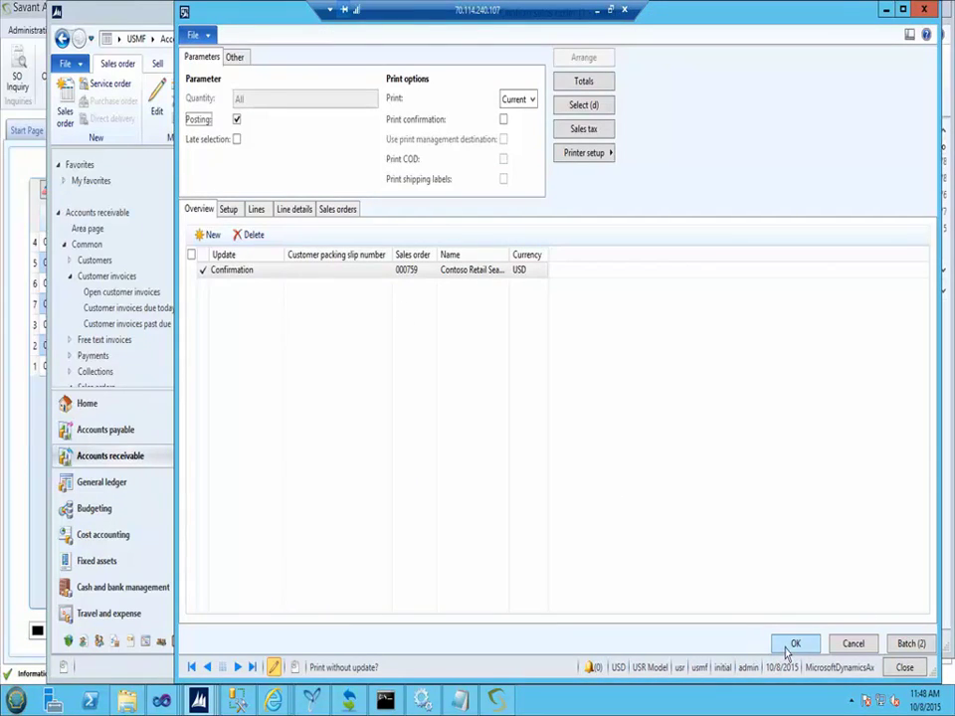
left_click(795, 644)
left_click(495, 406)
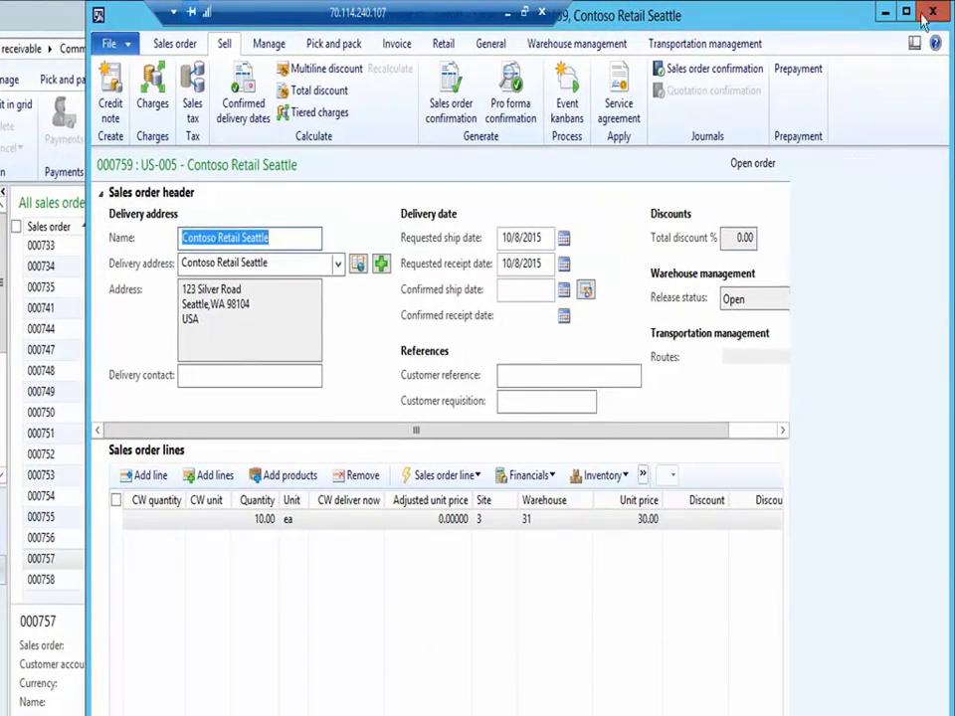
Close the sales order form and locate the new order at the end of the All sales orders list.
left_click(933, 12)
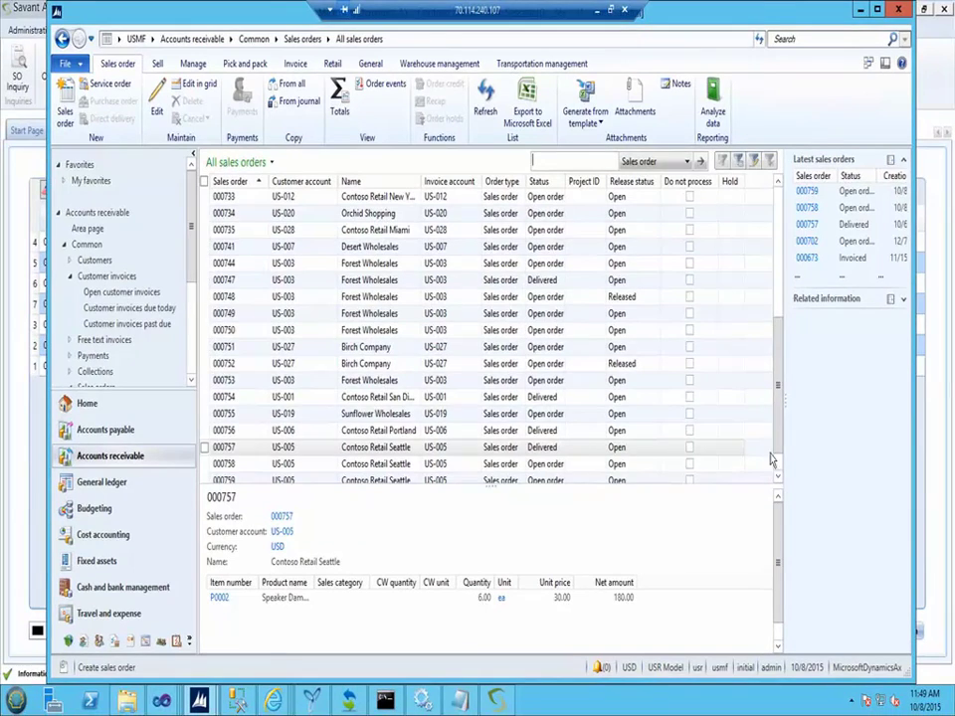
left_click(776, 461)
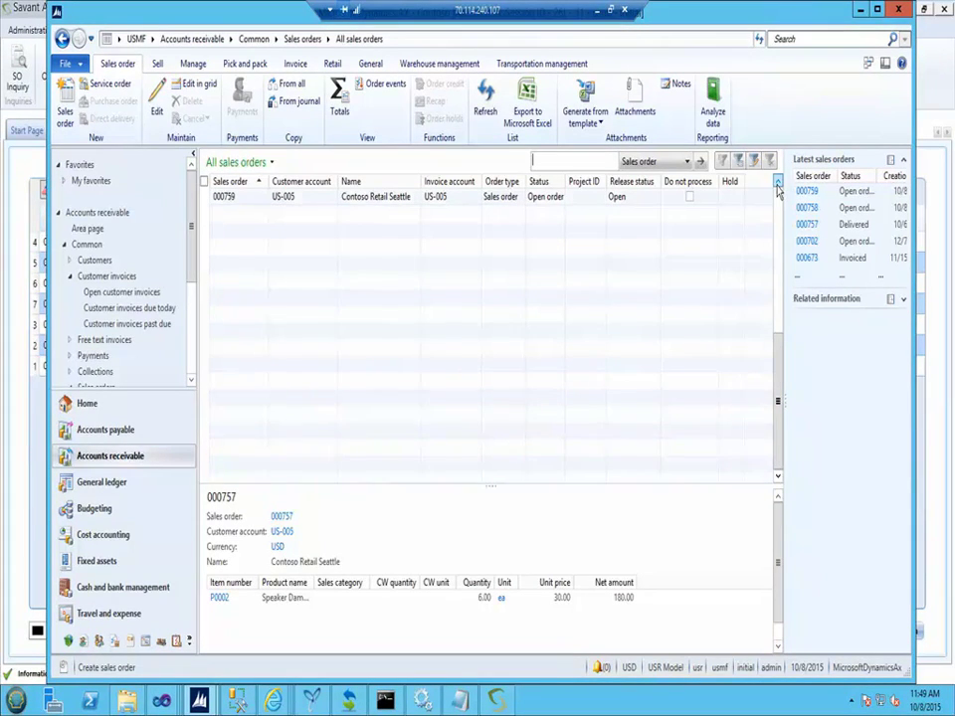
scroll(498, 269, "up", 2)
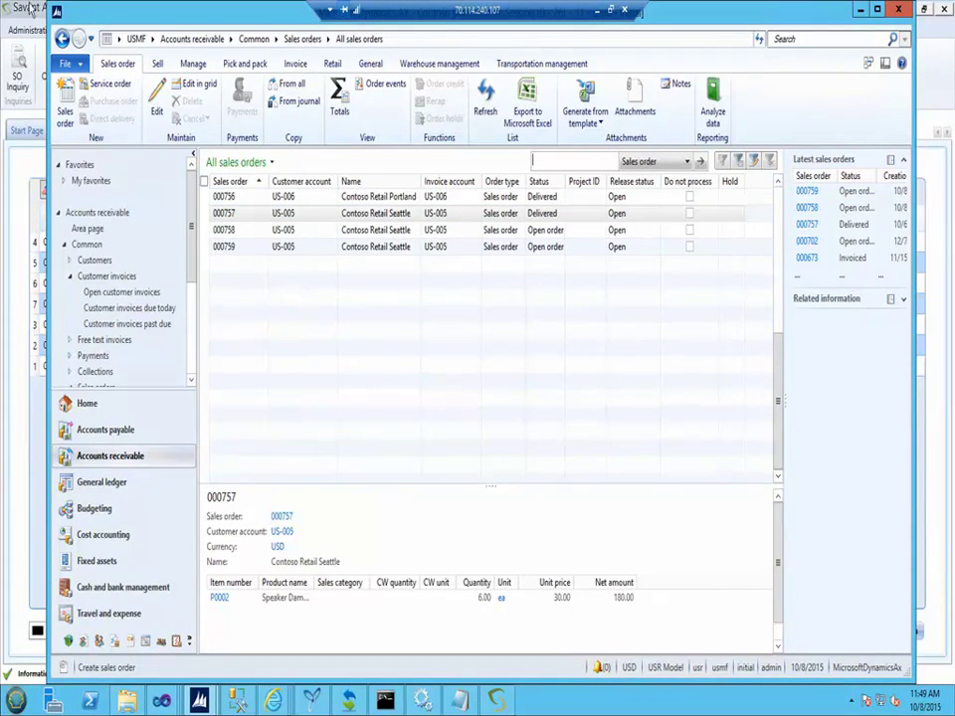
Switch to Savant ADC, refresh the Open Order Details list and select the newly created order.
left_click(33, 9)
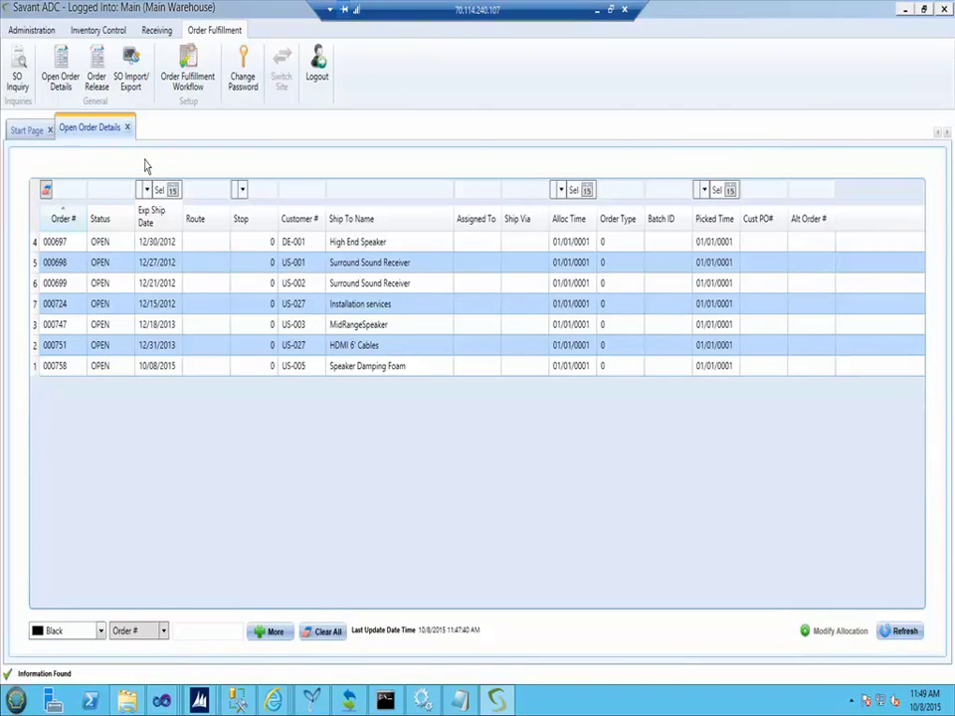
left_click(902, 630)
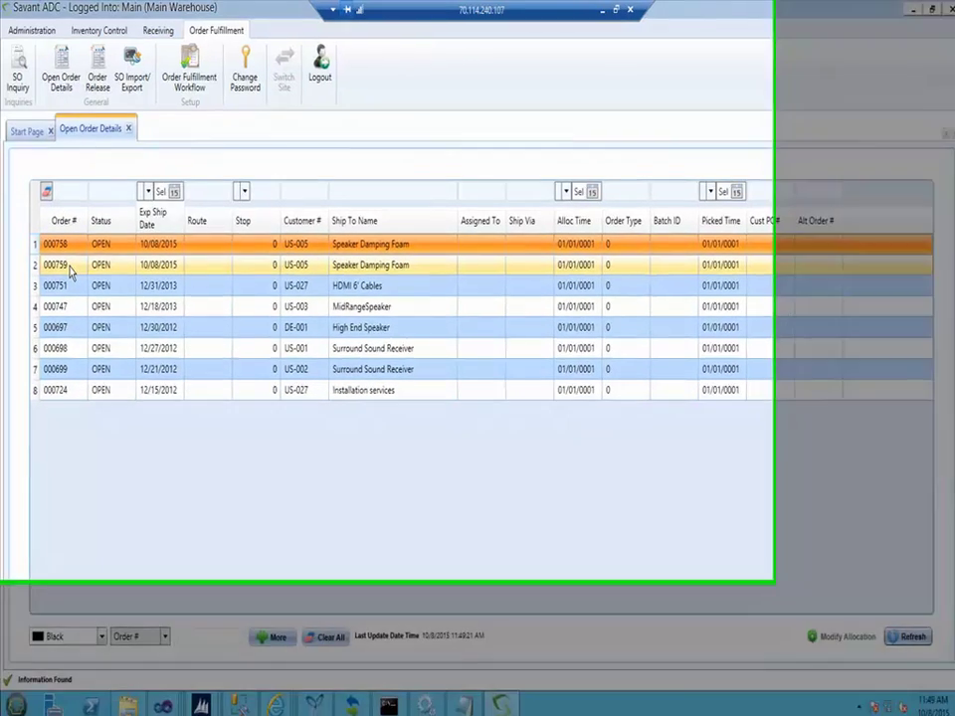
left_click(70, 265)
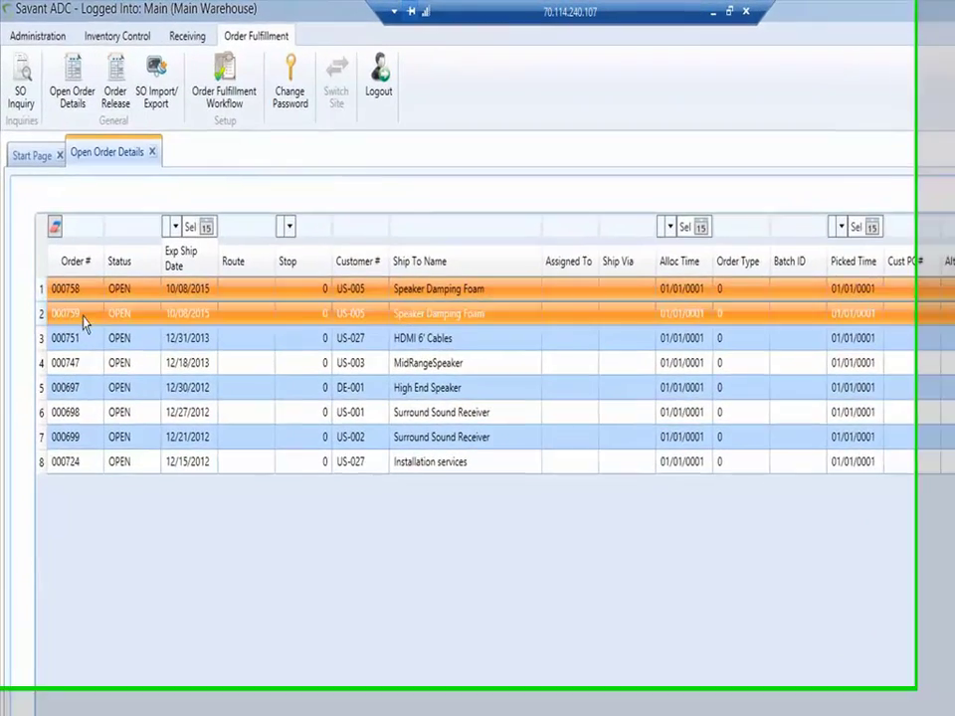
Look up the new order in the sales order inquiry and widen the Description column of its product list.
left_click(20, 80)
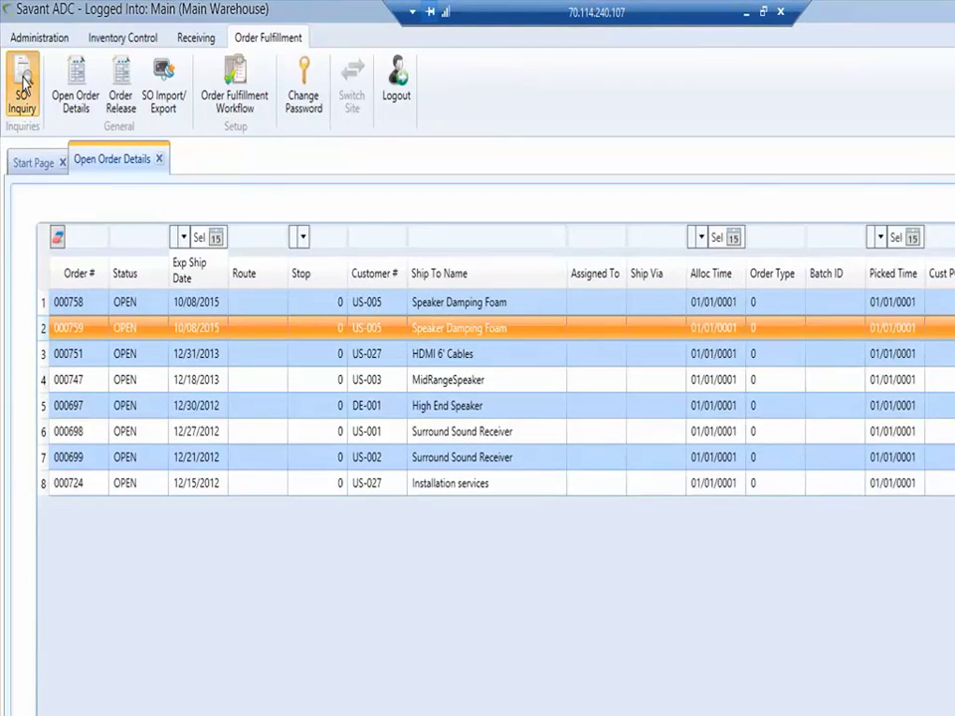
left_click(188, 224)
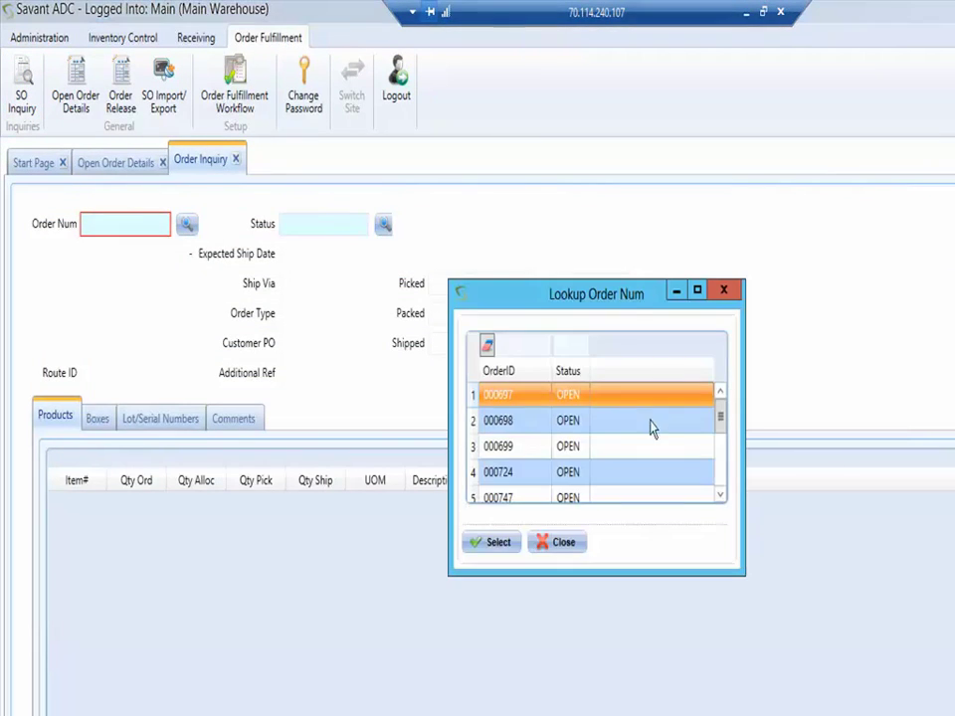
left_click(721, 488)
scroll(721, 485, "down", 1)
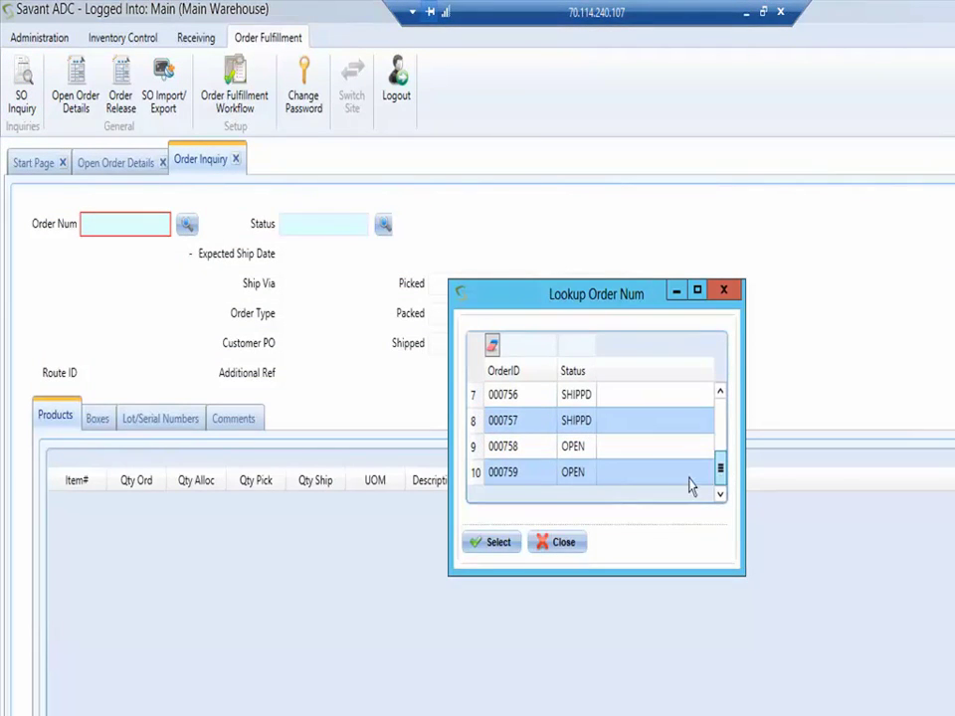
double_click(528, 481)
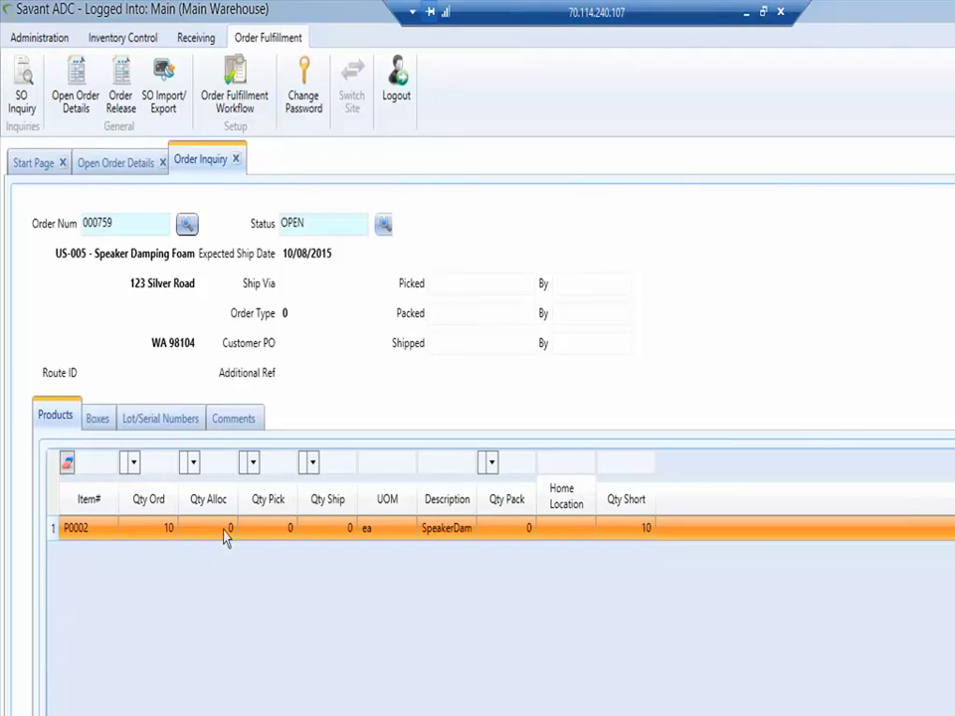
left_click_drag(478, 498, 587, 499)
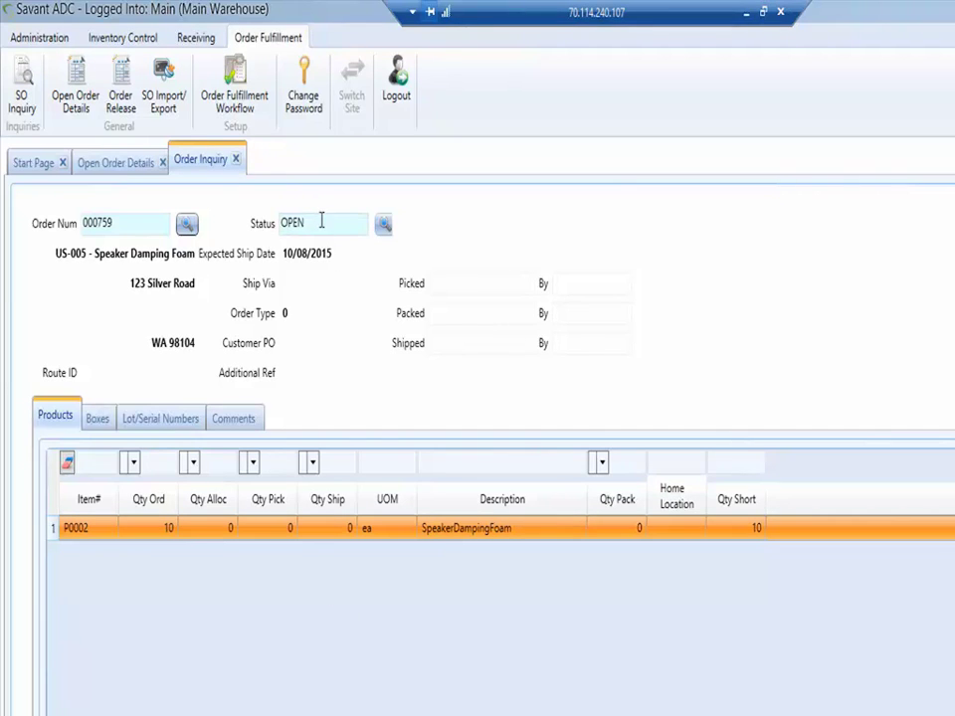
Change the order's status to PRINT.
left_click(383, 227)
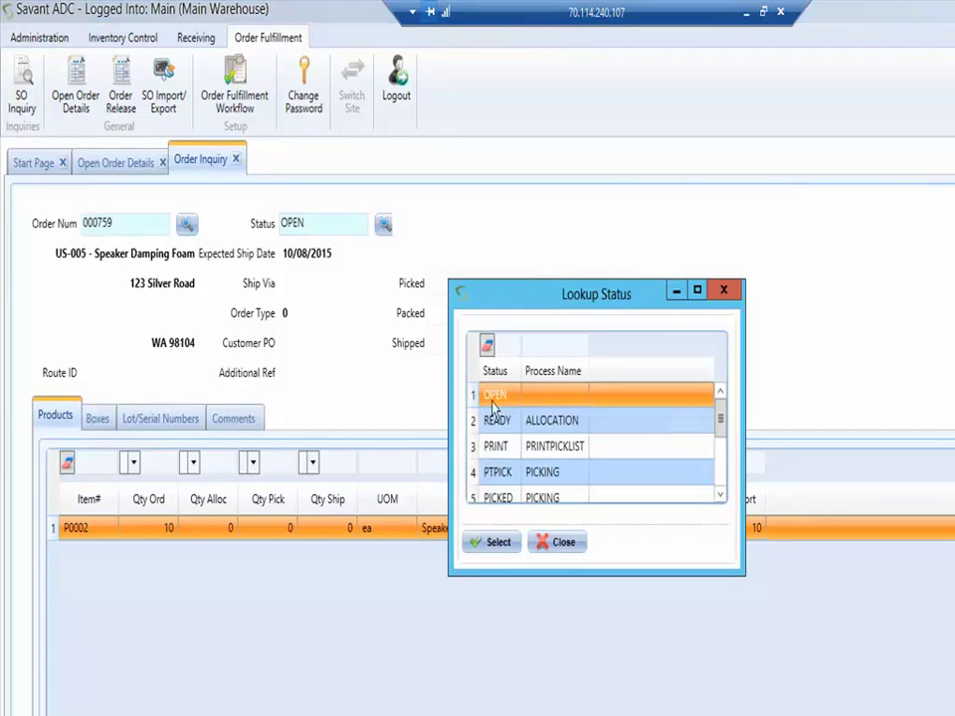
left_click(497, 445)
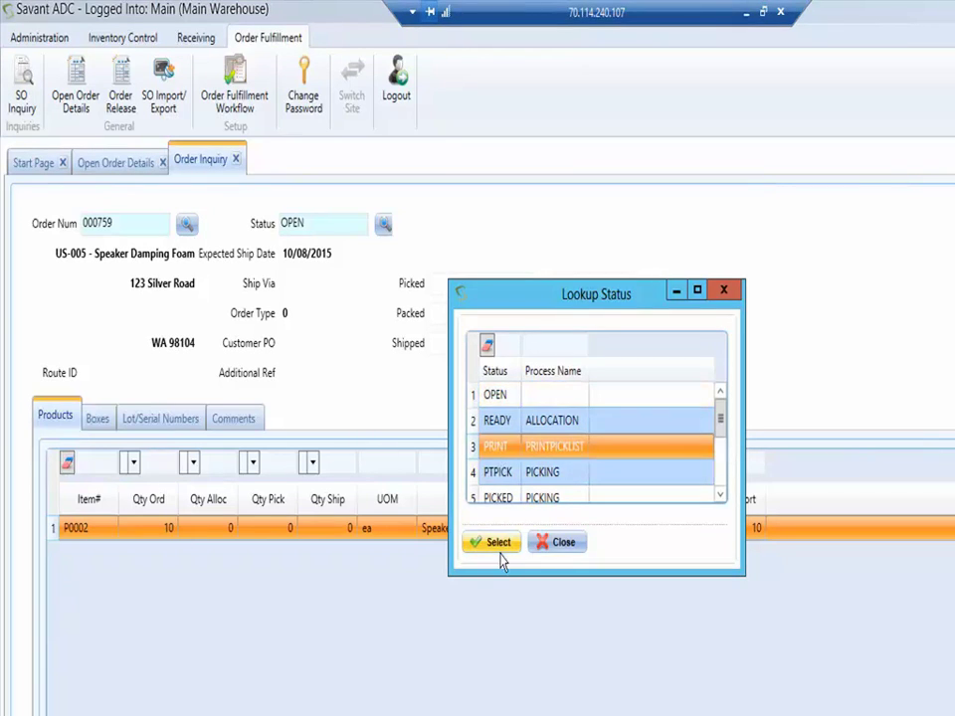
left_click(494, 542)
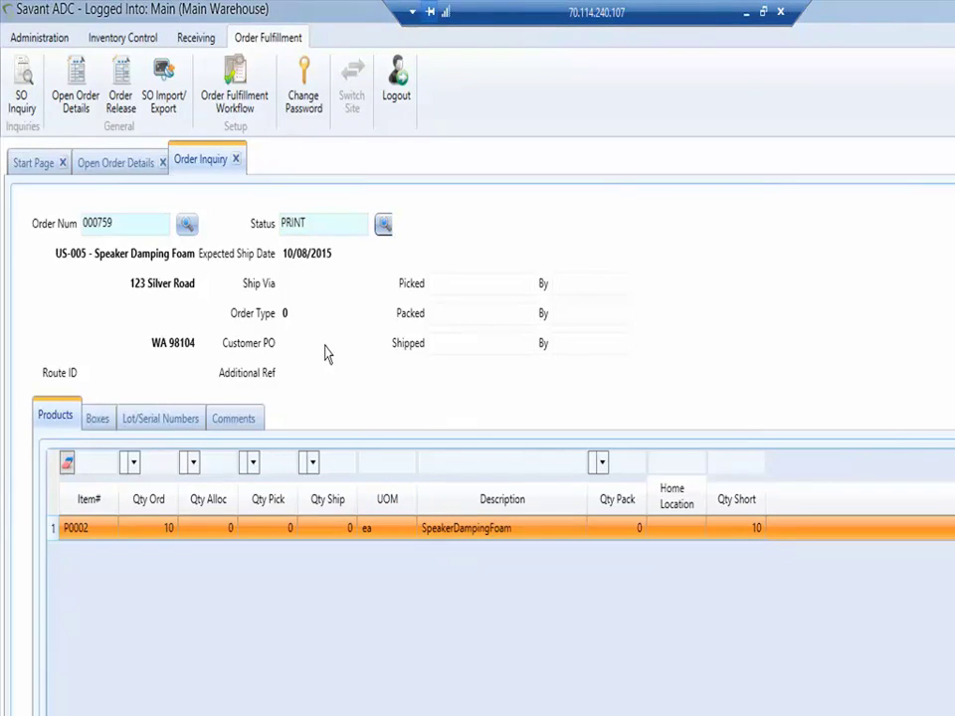
left_click(138, 223)
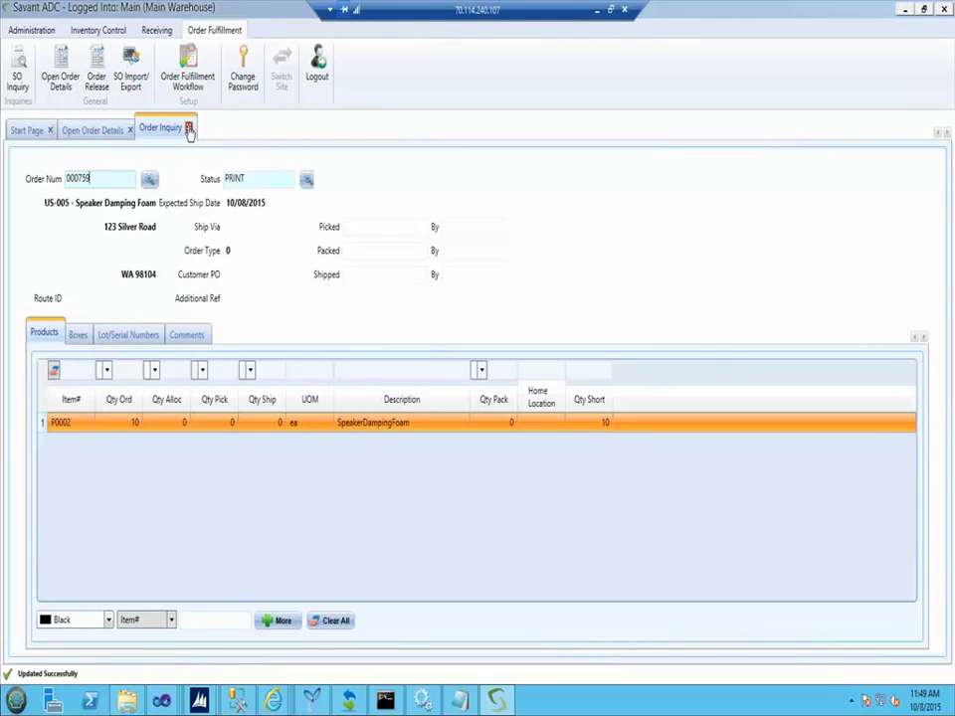
Close the order inquiry and refresh the Open Order Details list to check the new order's status.
left_click(189, 130)
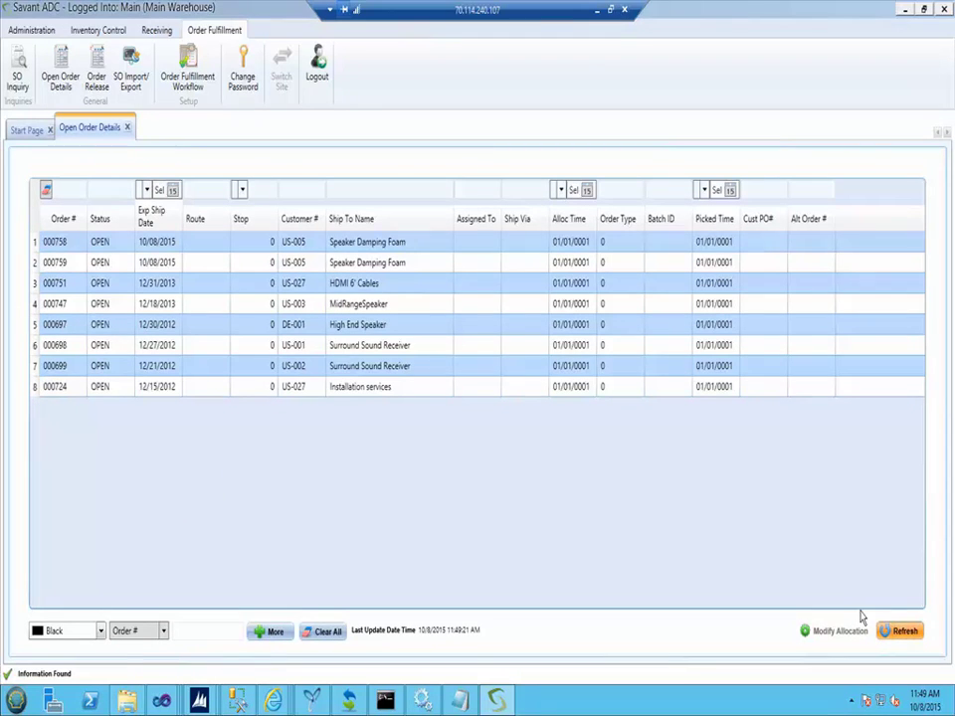
left_click(900, 630)
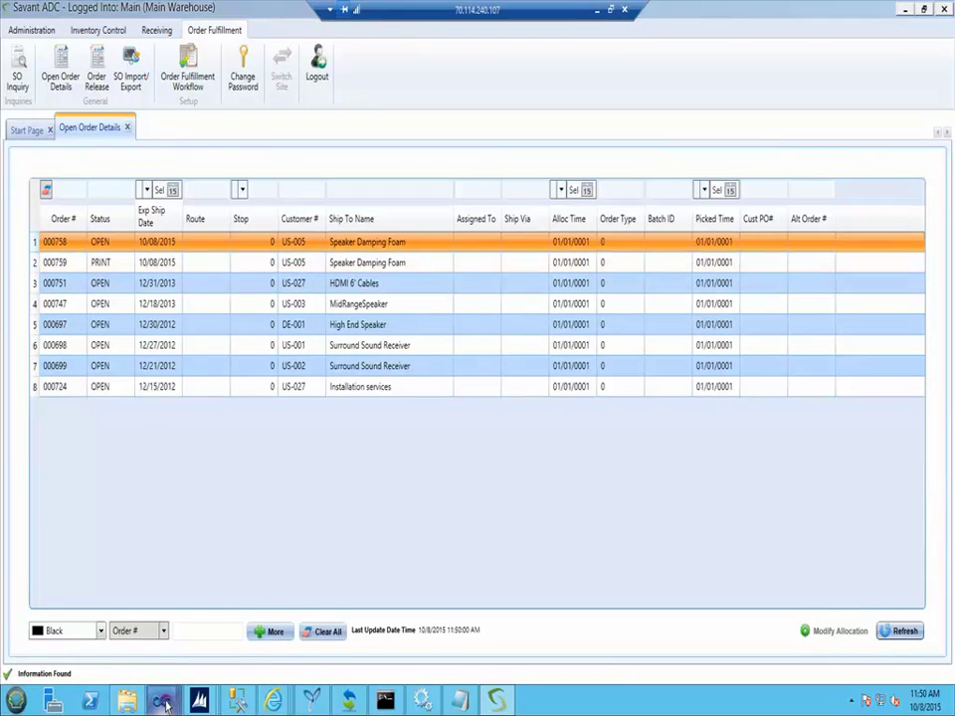
Switch to the Savant ADC browser window and start picking by entering the new order's number.
mouse_move(272, 701)
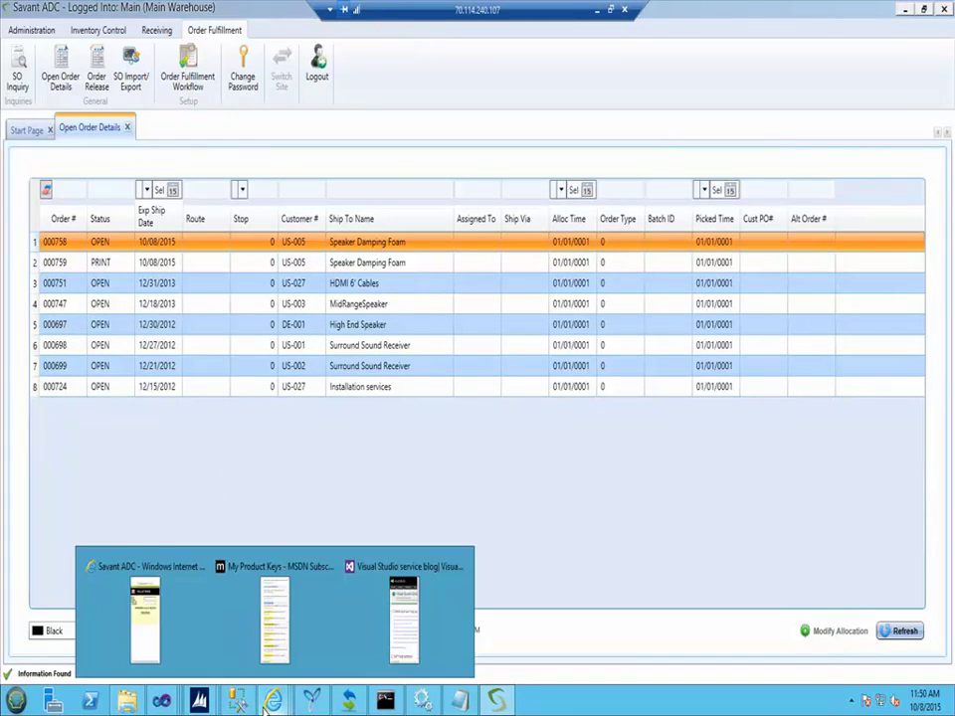
left_click(189, 629)
left_click(734, 188)
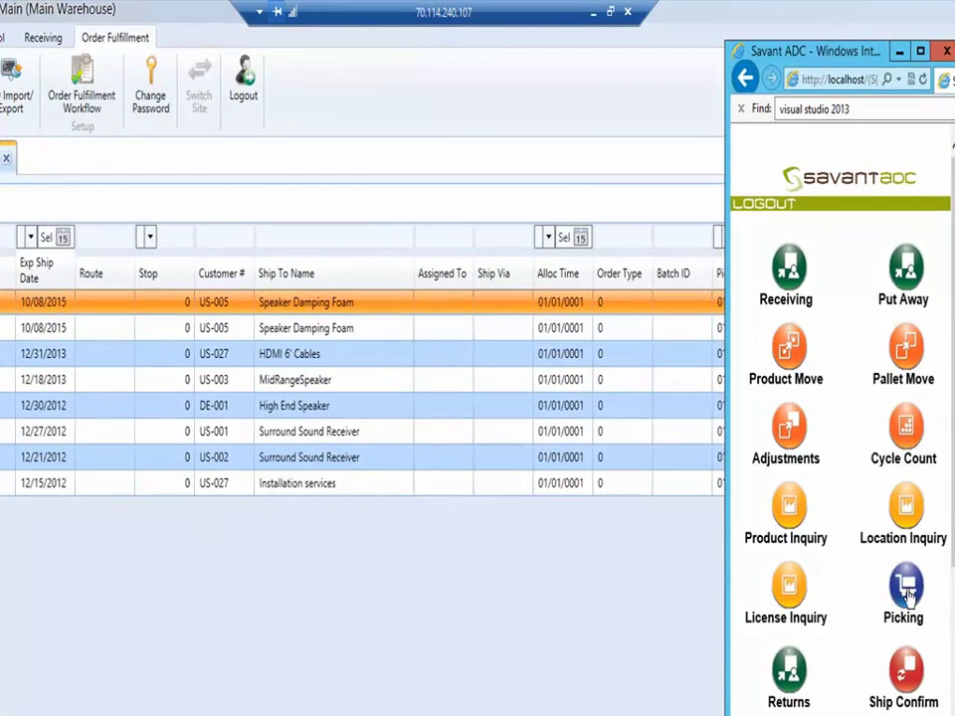
left_click(905, 563)
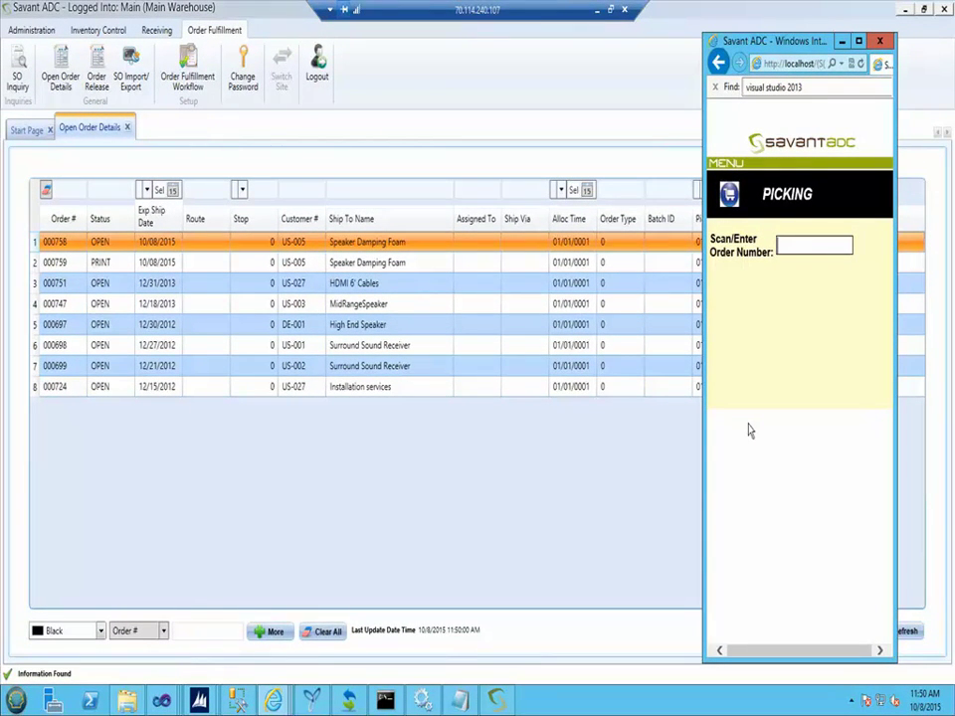
type("000759")
key("Return")
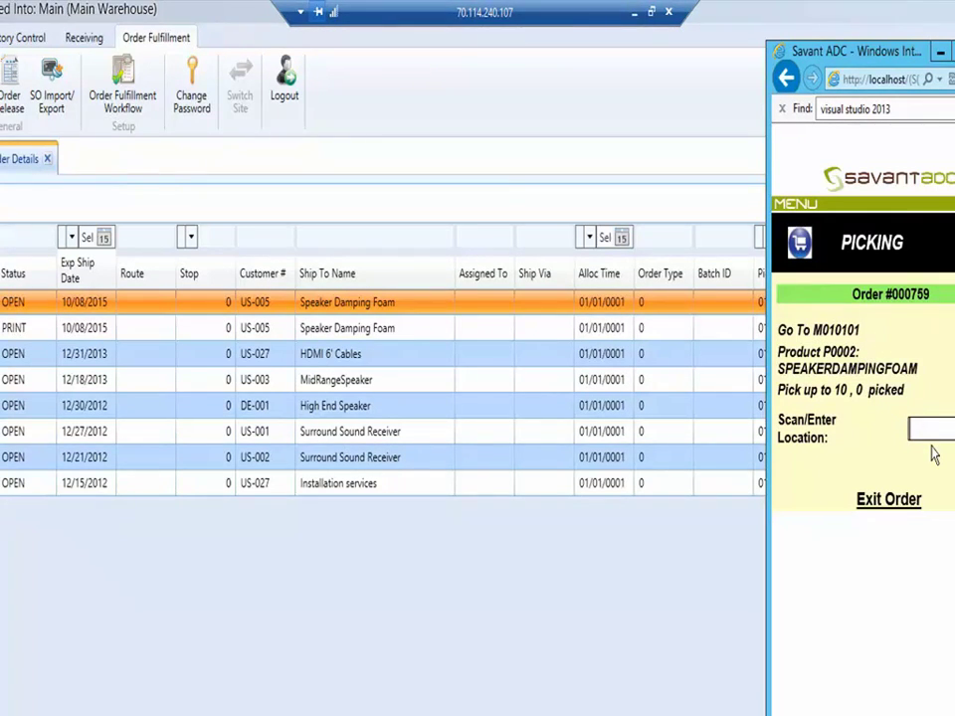
Pick a quantity of 10 of product P0002 from location M010101 and return to the main menu.
type("M010101")
key("Return")
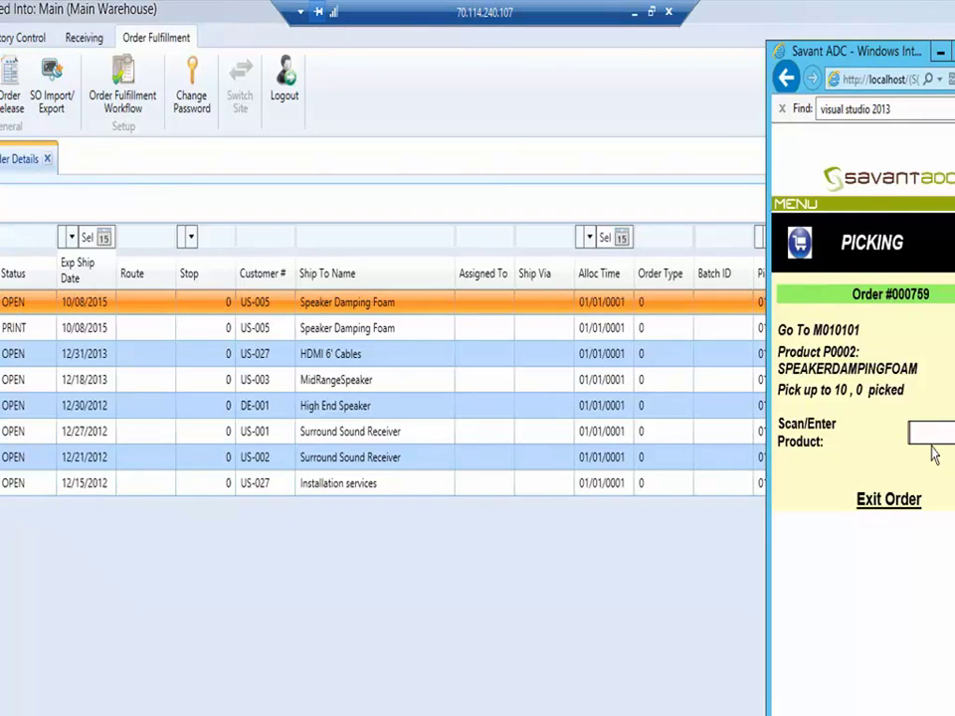
type("p0002")
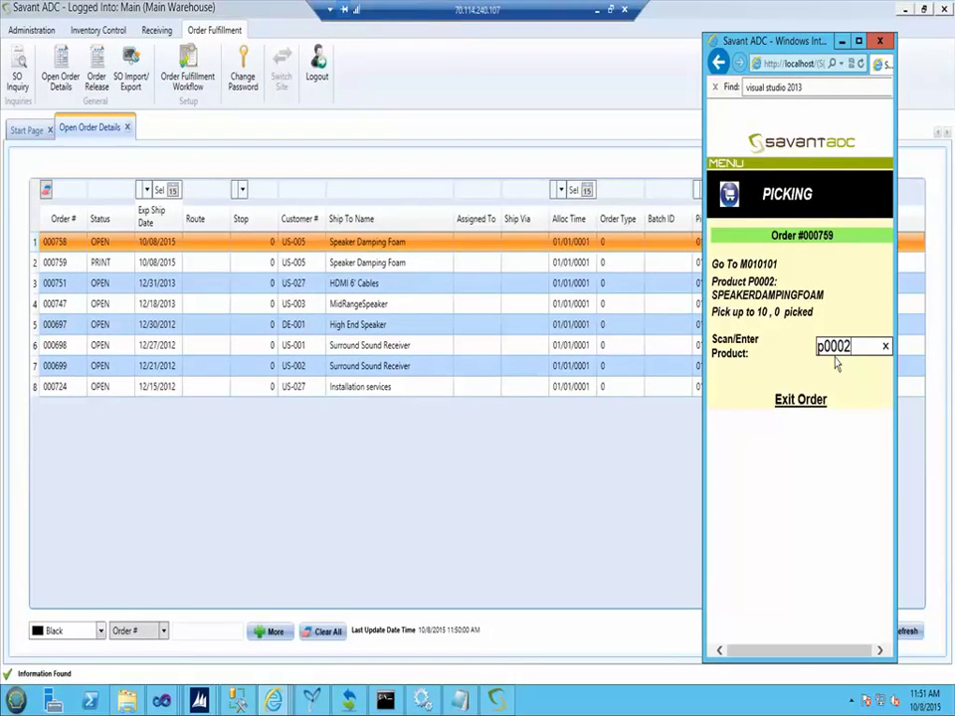
key("Return")
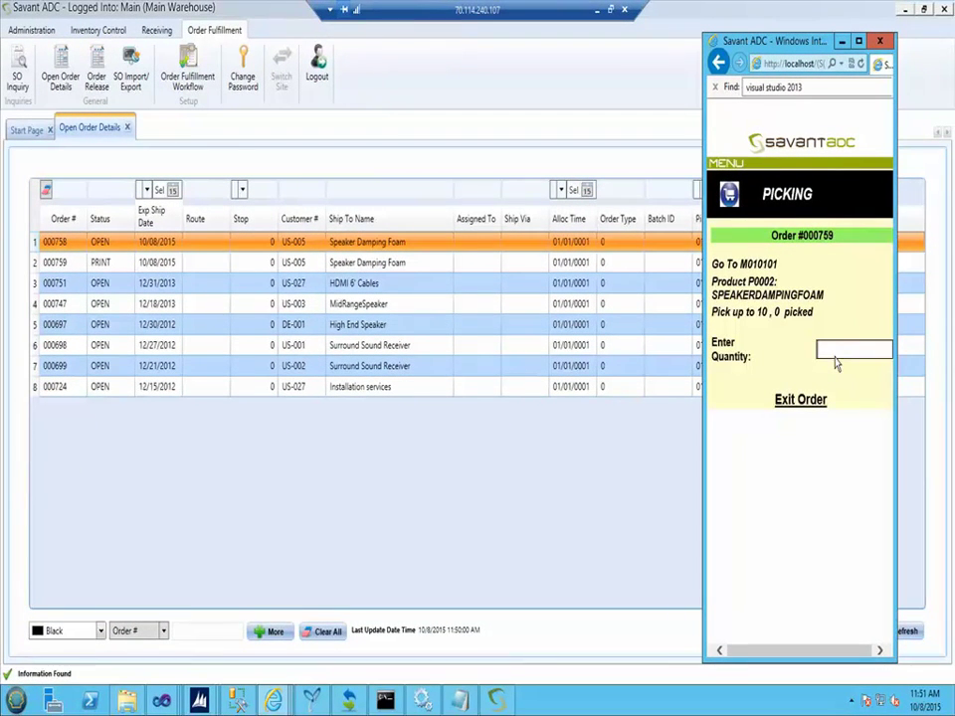
type("10")
key("Return")
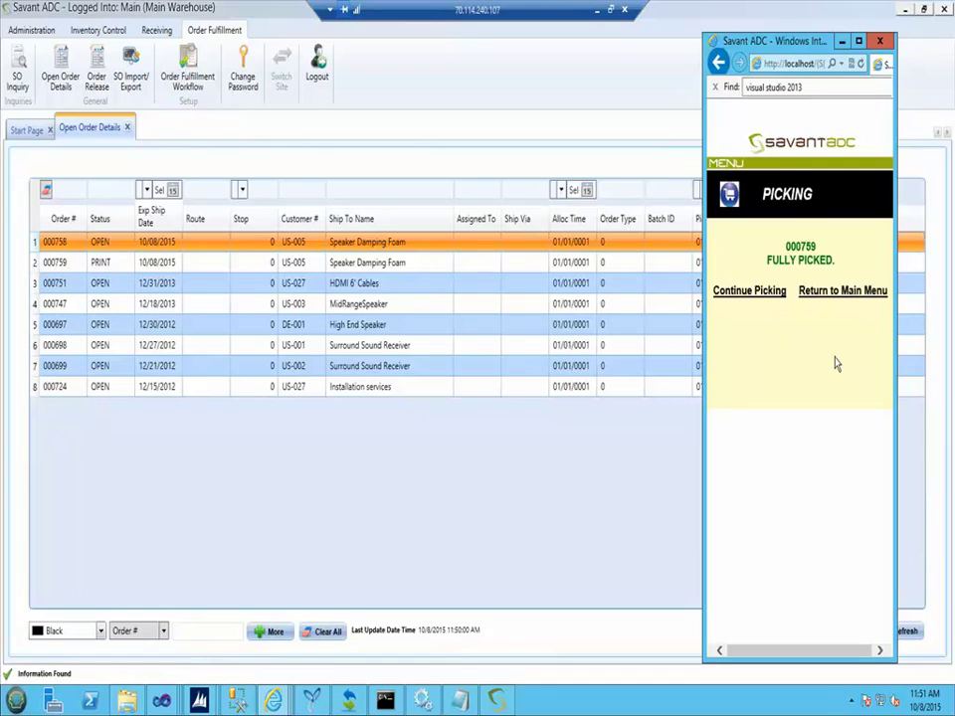
left_click(817, 294)
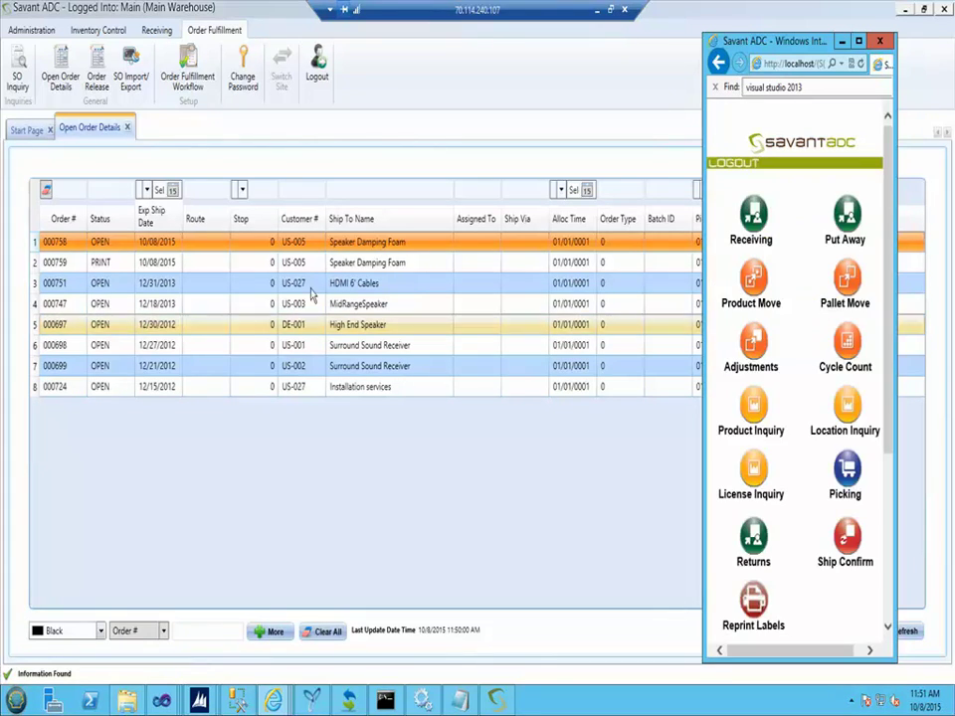
Refresh the Open Order Details list to check the picked order, and switch back to the Savant ADC browser window.
left_click(448, 89)
left_click(889, 631)
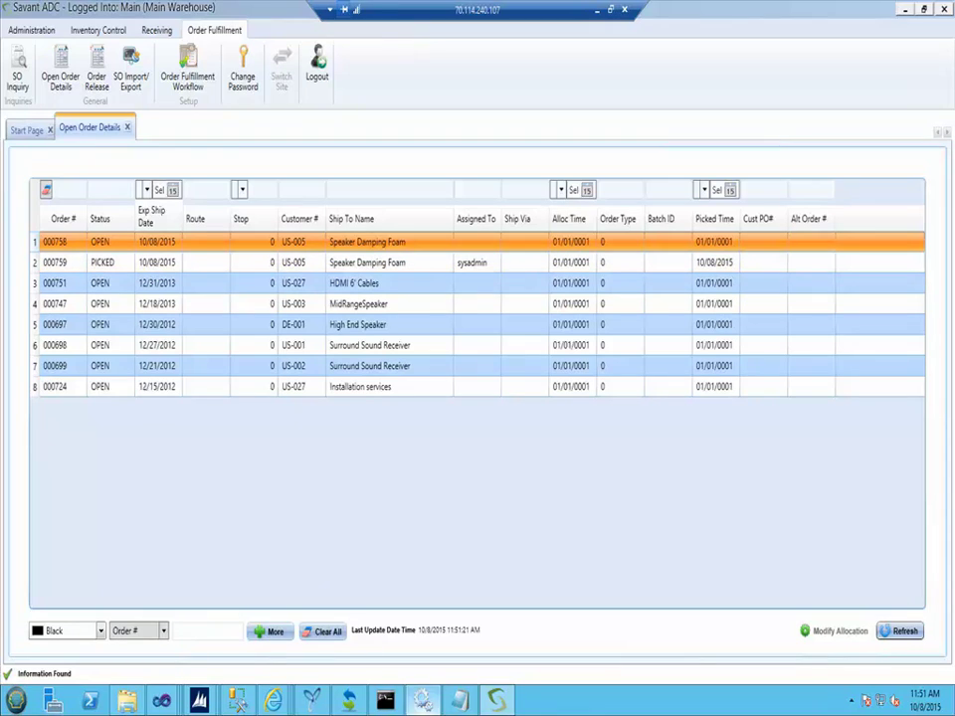
mouse_move(274, 701)
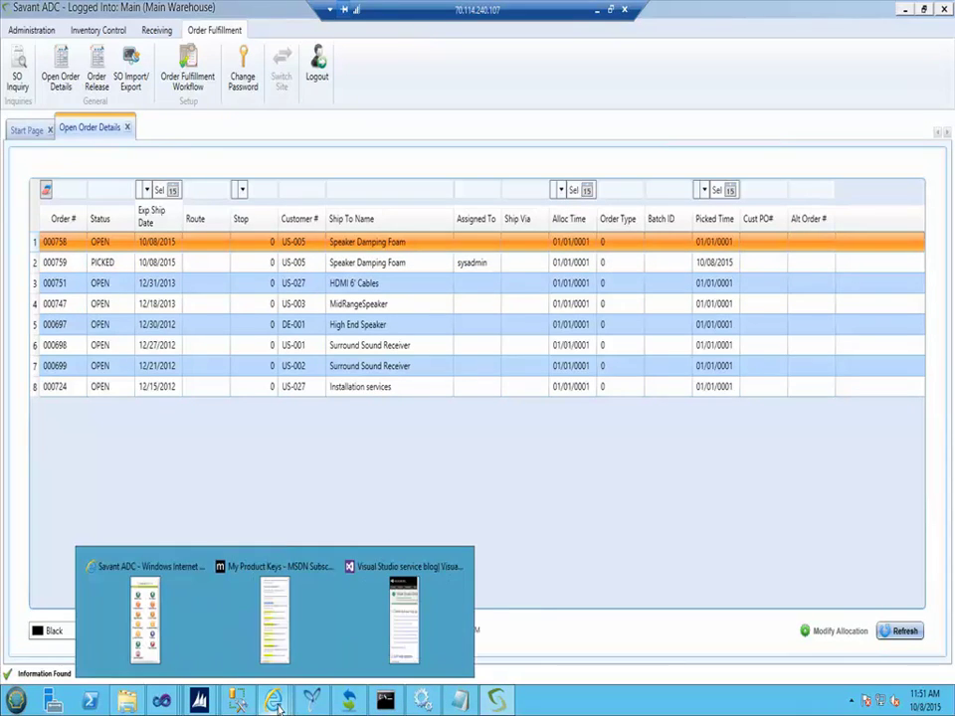
left_click(176, 647)
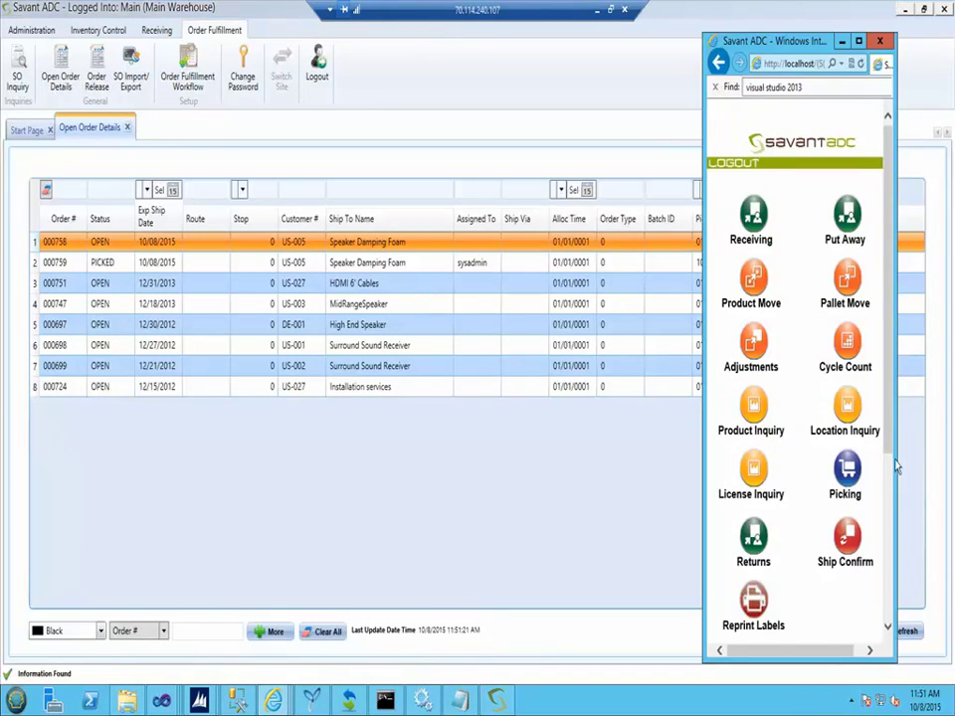
Confirm the shipment of the picked order by entering its order number in Ship Confirm, and return to the main menu.
left_click(838, 557)
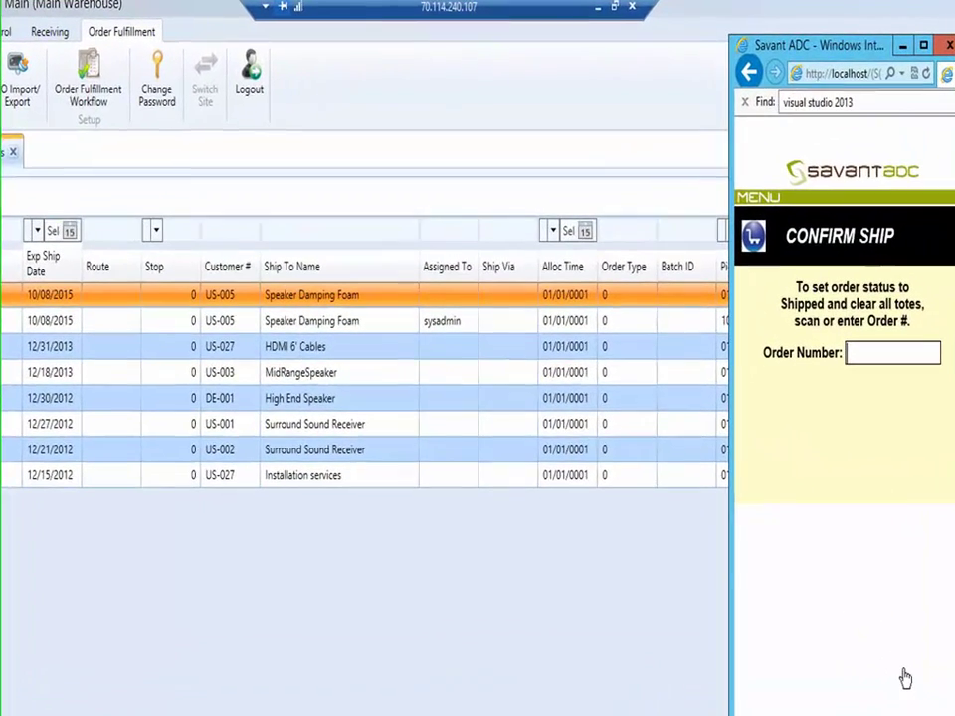
type("00075")
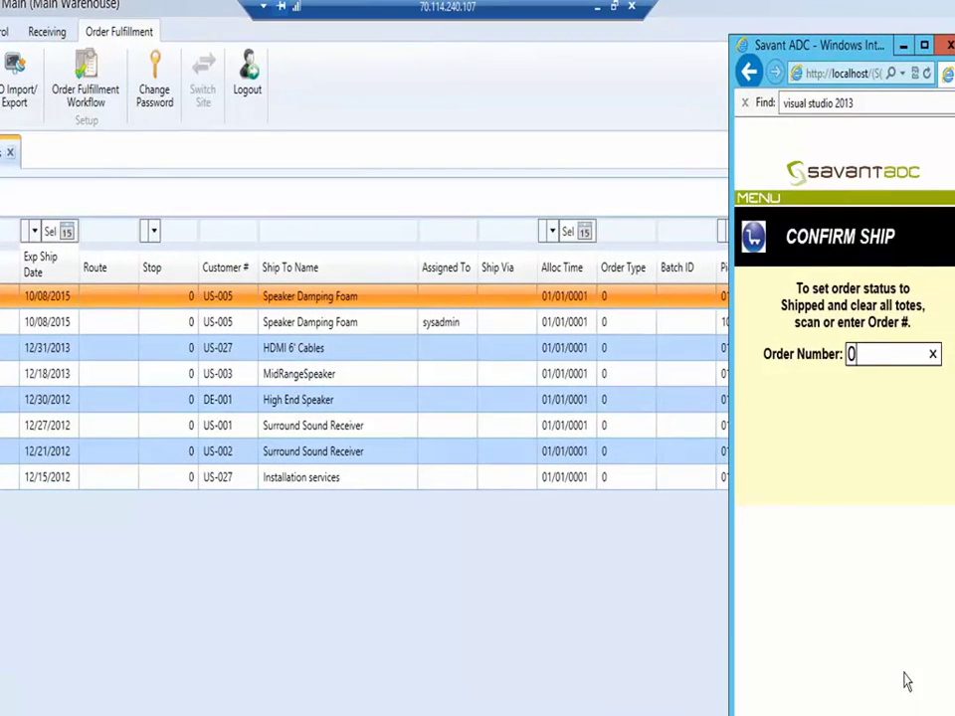
type("9")
key("Return")
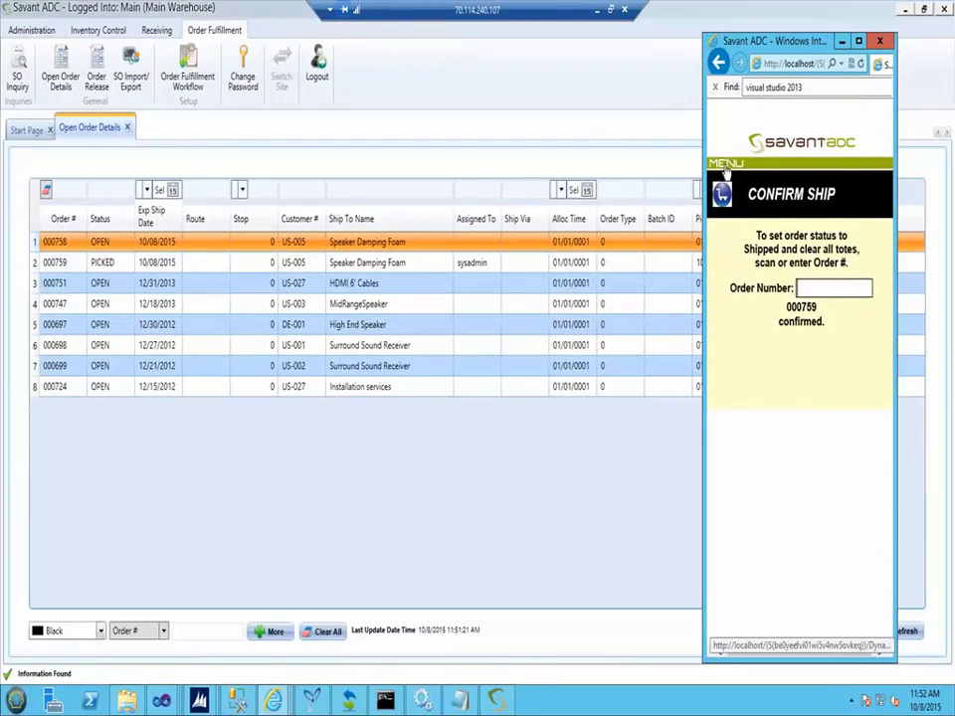
left_click(726, 171)
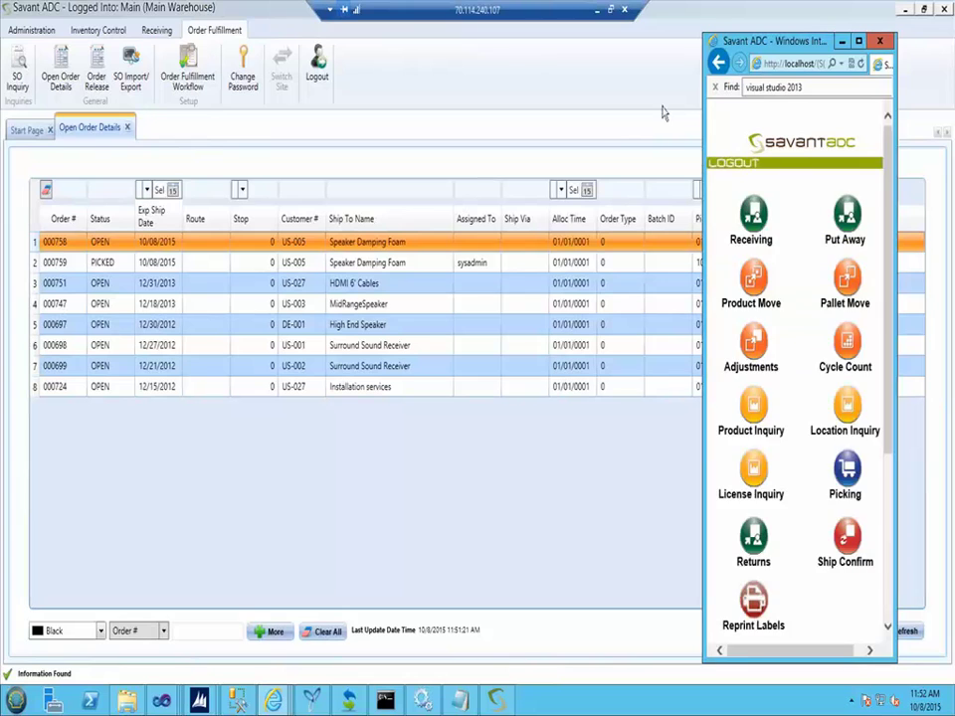
Refresh the Open Order Details list to check the shipped order, and switch to the Microsoft Dynamics AX sales orders window.
left_click(645, 86)
left_click(893, 637)
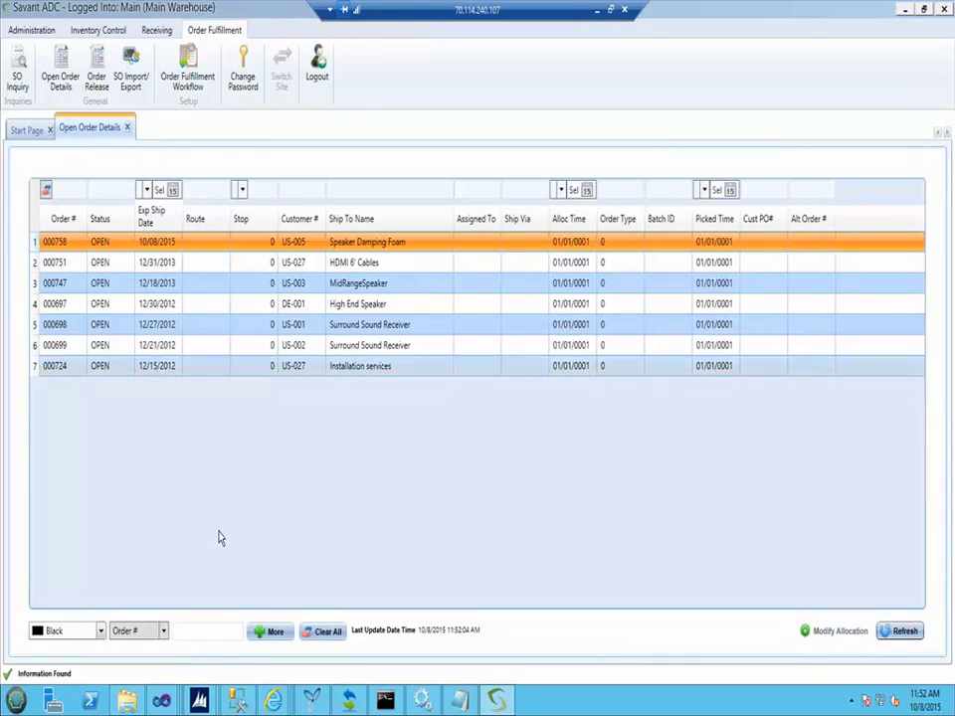
mouse_move(194, 703)
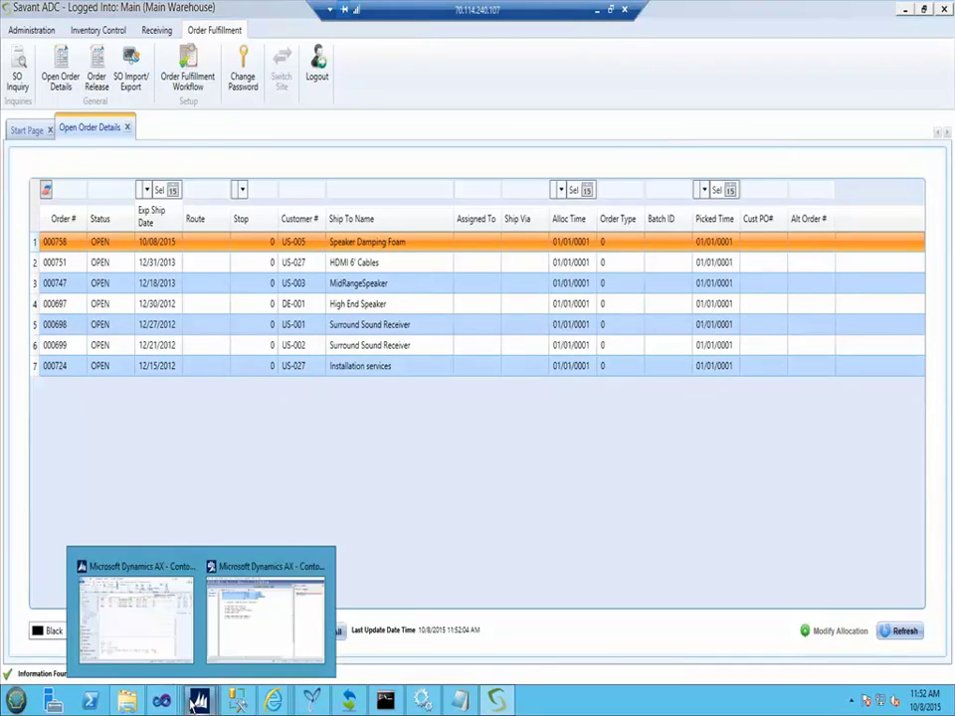
left_click(138, 638)
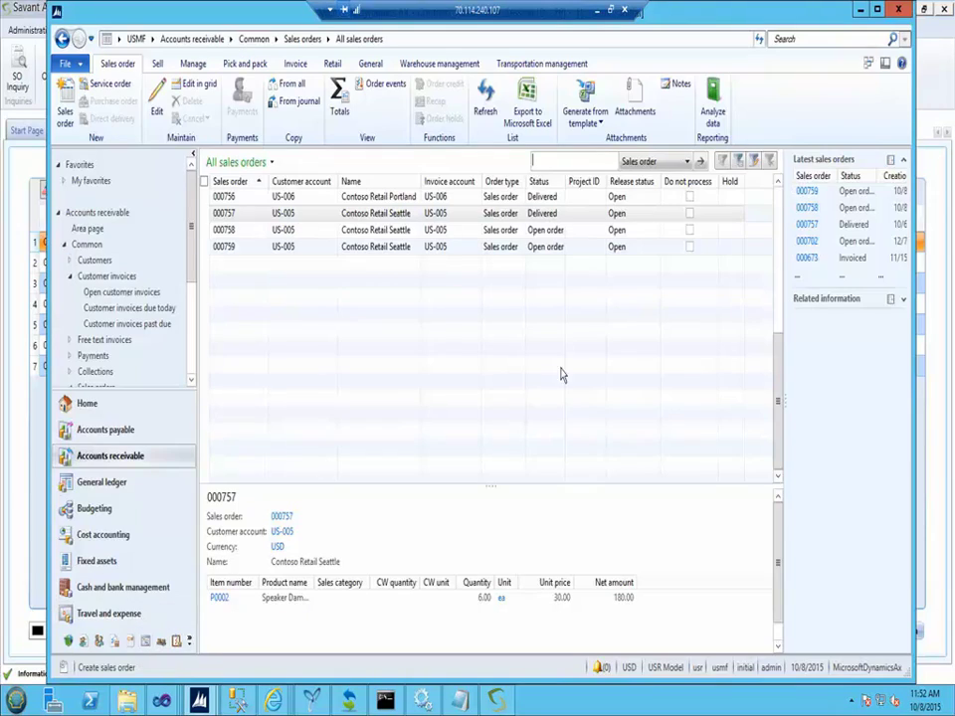
Refresh the All sales orders list to check the shipped order's status, and open that Contoso Retail Seattle order.
left_click(455, 345)
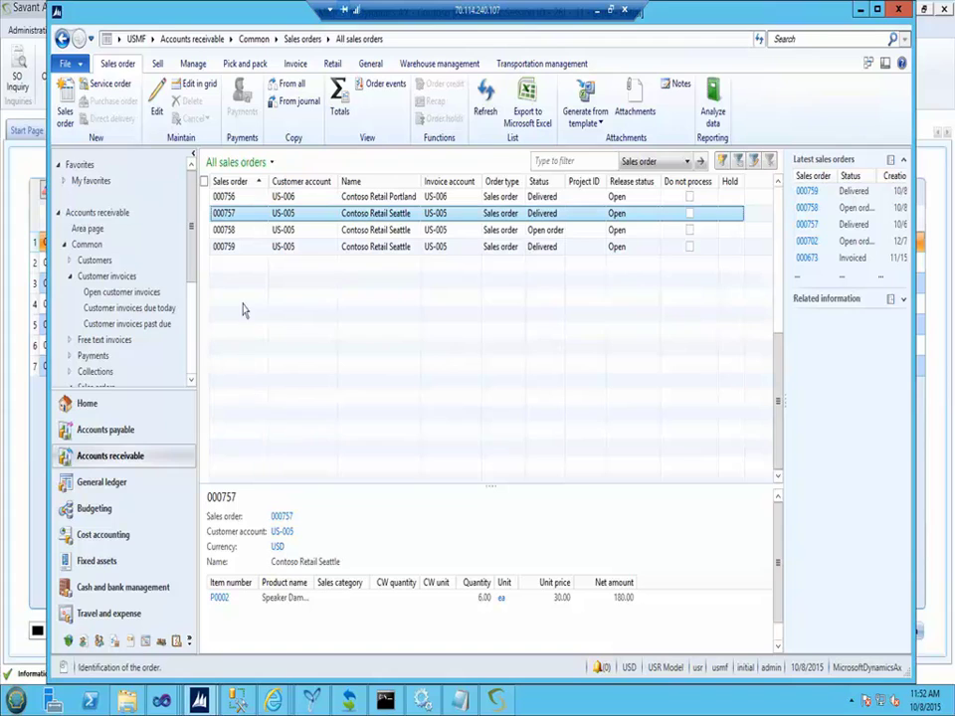
left_click(546, 246)
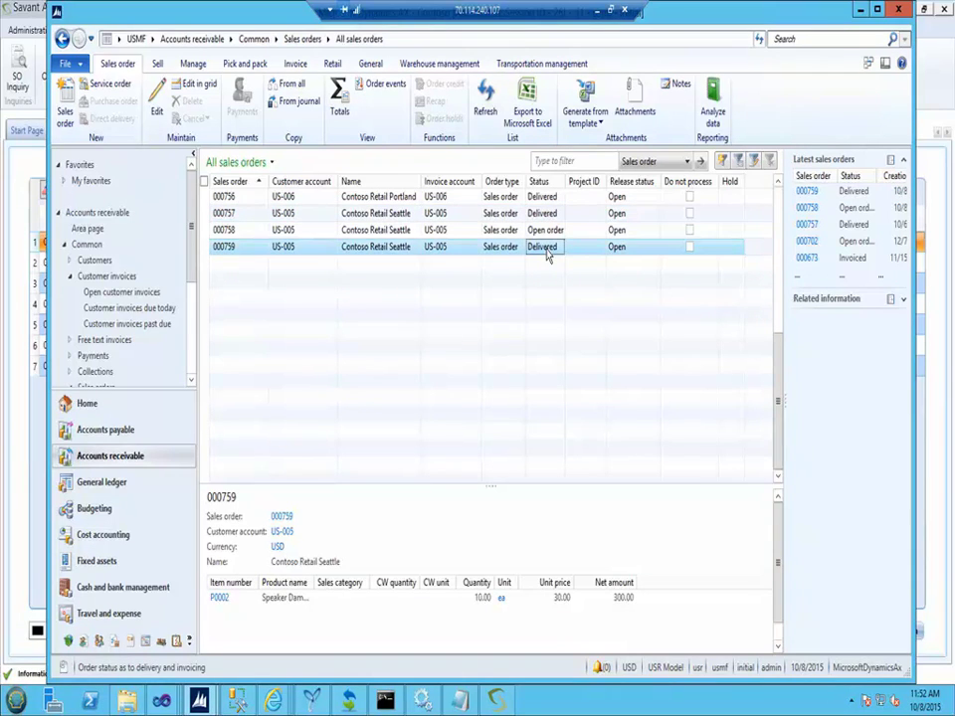
double_click(546, 247)
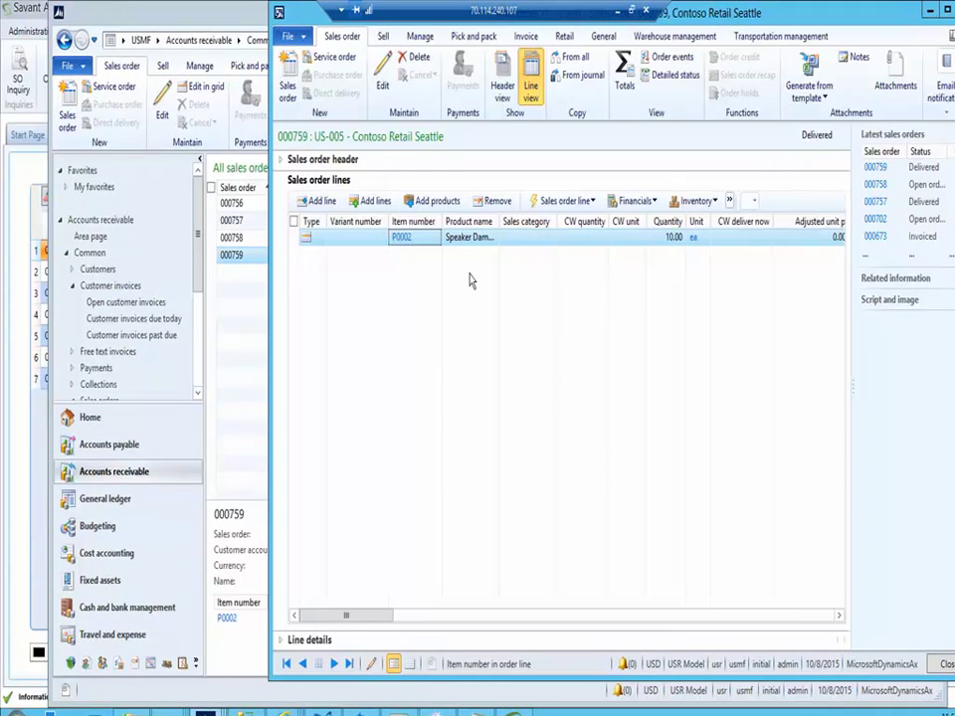
Open the sales order's packing slip journal, review the ordered and delivered quantities on its lines, and close the journal.
left_click(478, 36)
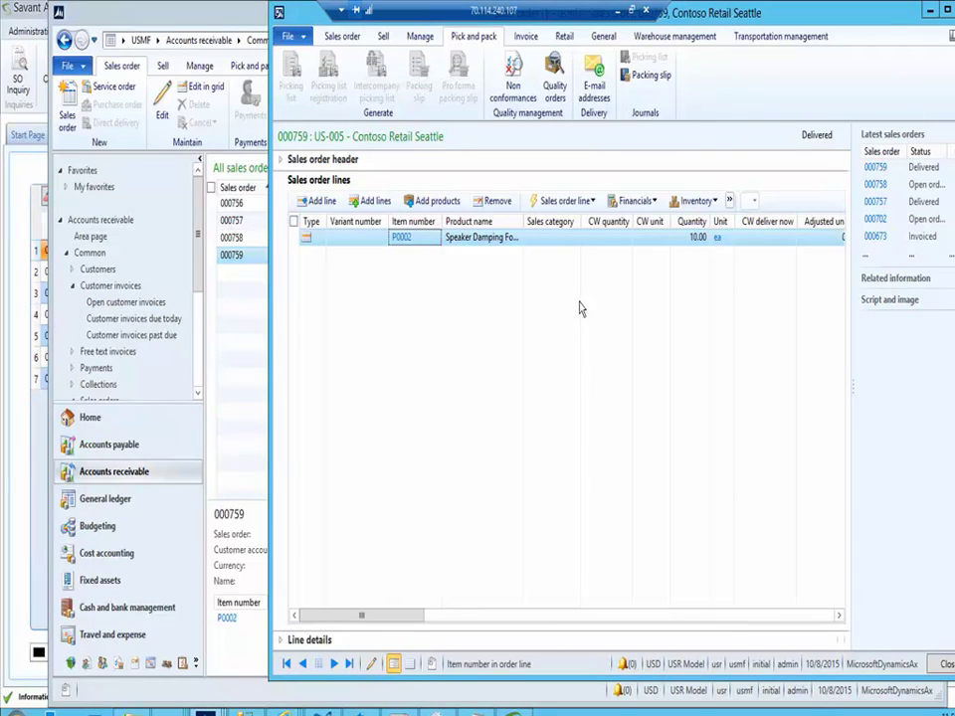
left_click(563, 239)
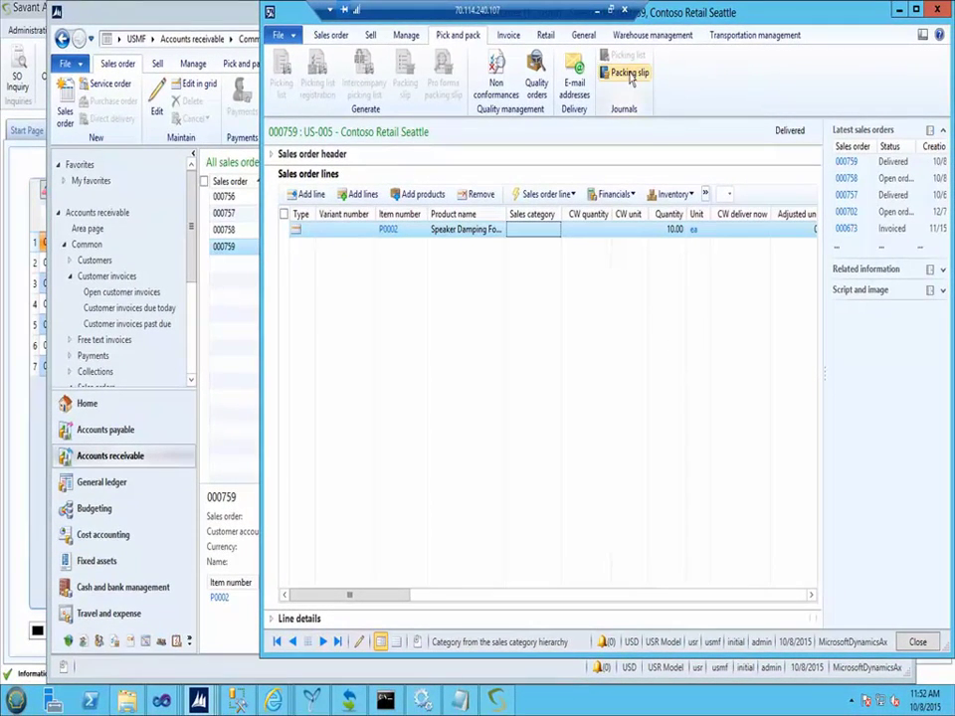
left_click(630, 75)
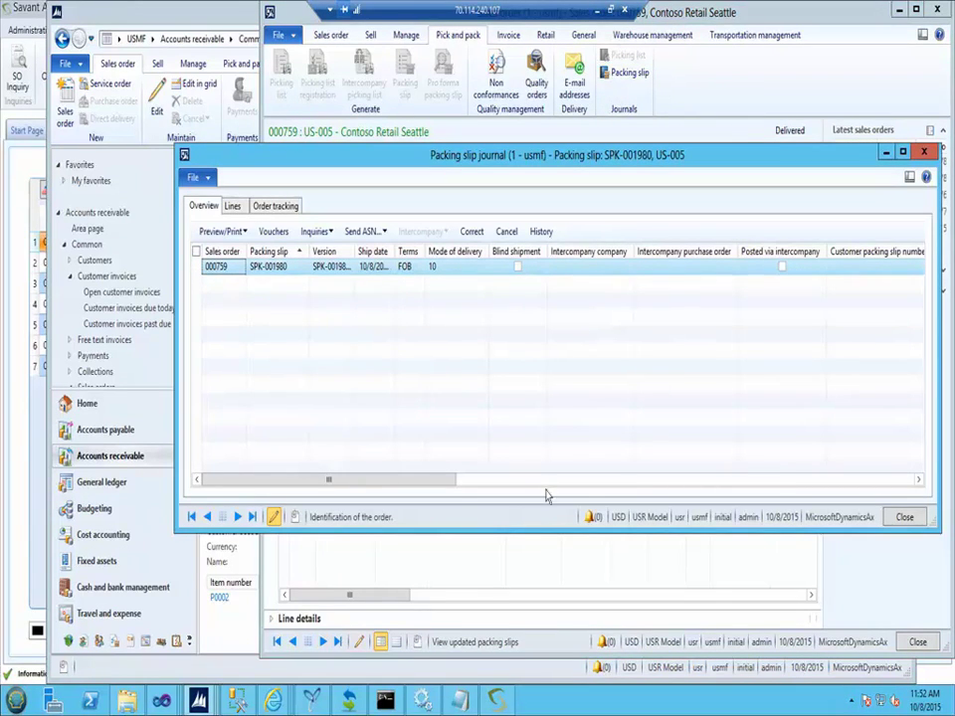
left_click(232, 204)
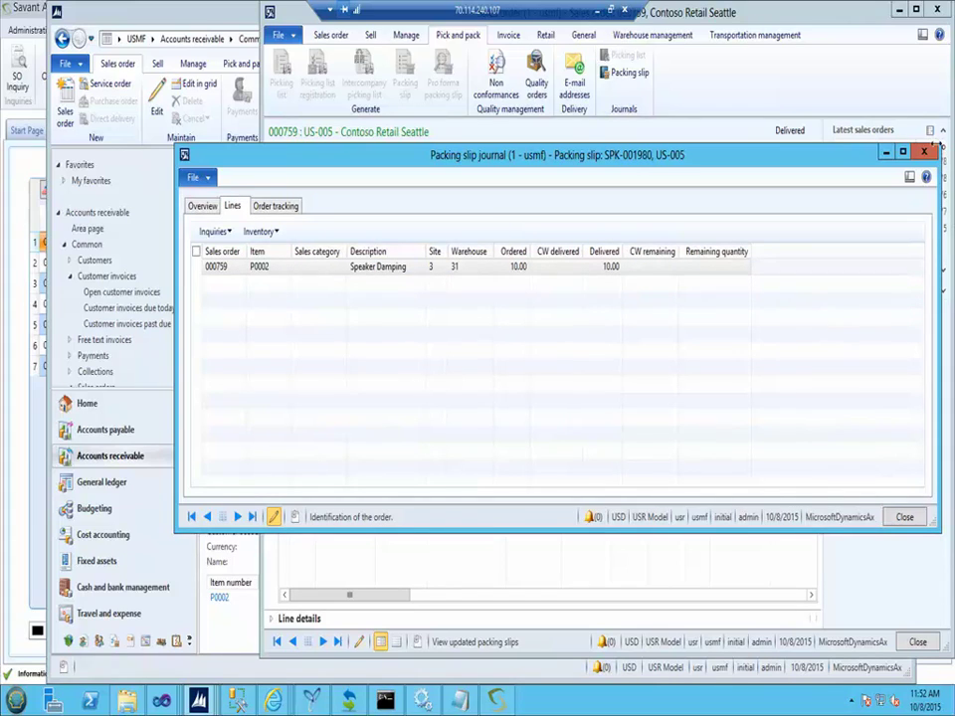
left_click(923, 154)
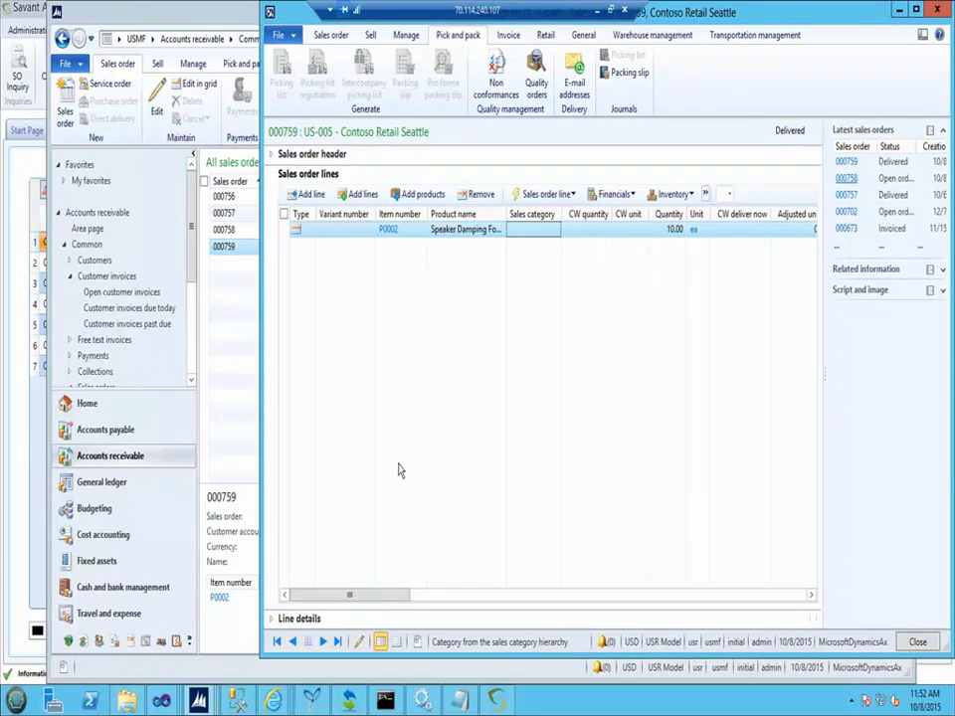